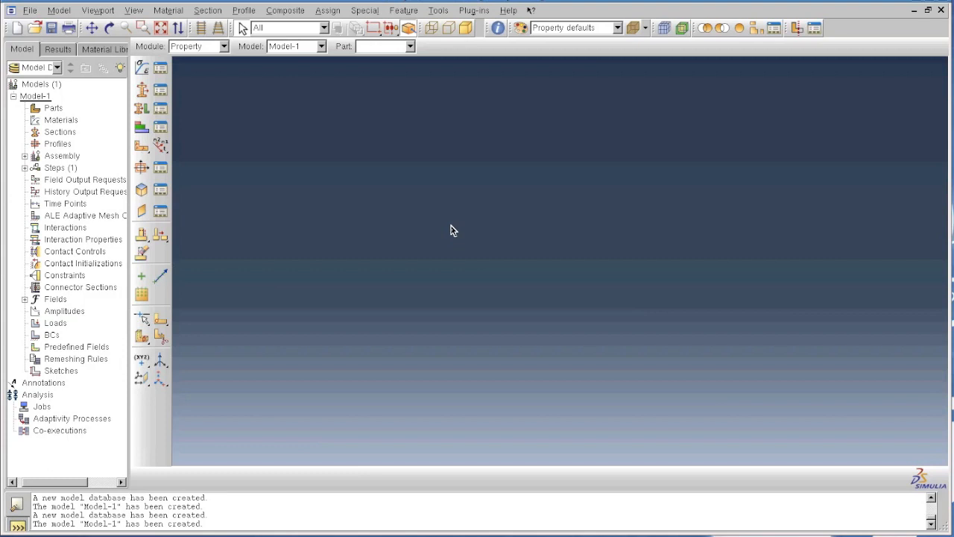
# Create a new model database with a Standard/Explicit model.
pyautogui.click(28, 11)
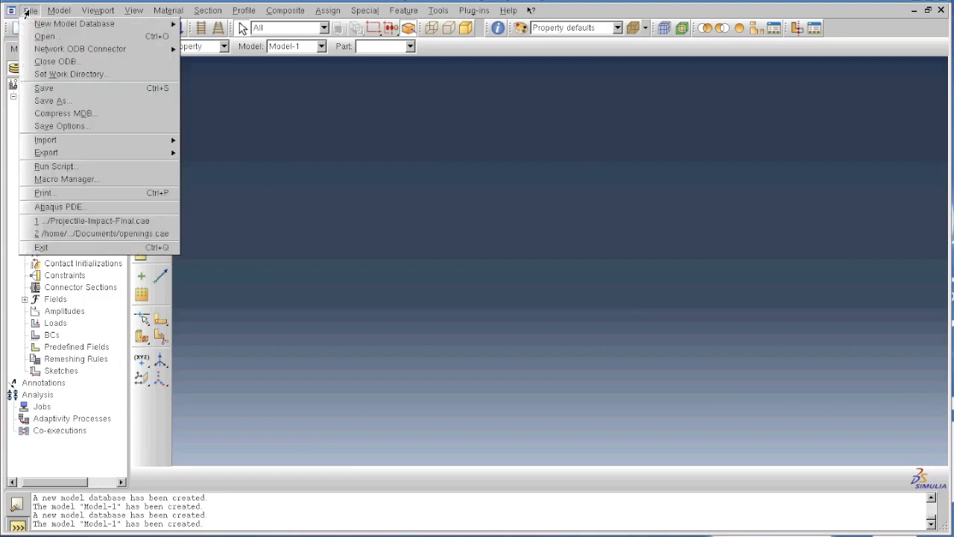
pyautogui.moveTo(41, 24)
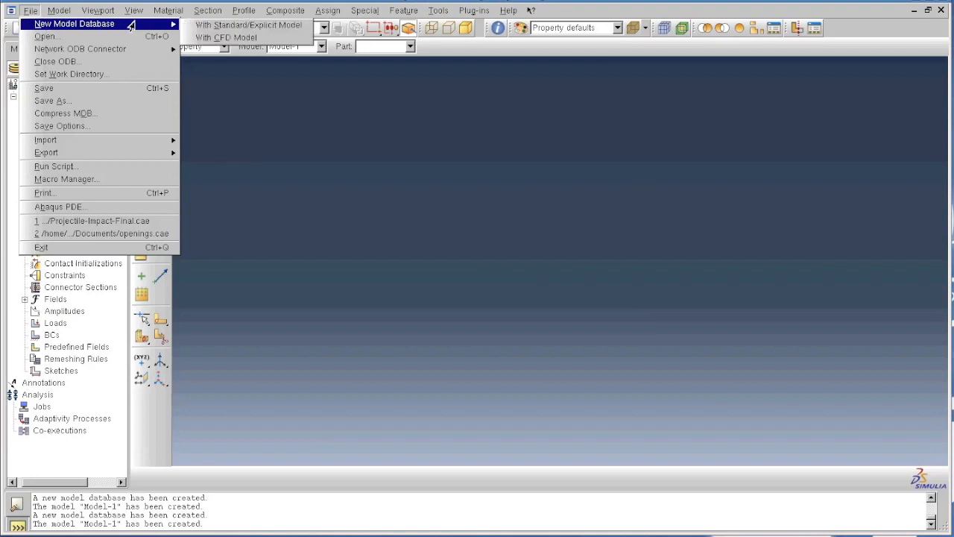
pyautogui.click(194, 30)
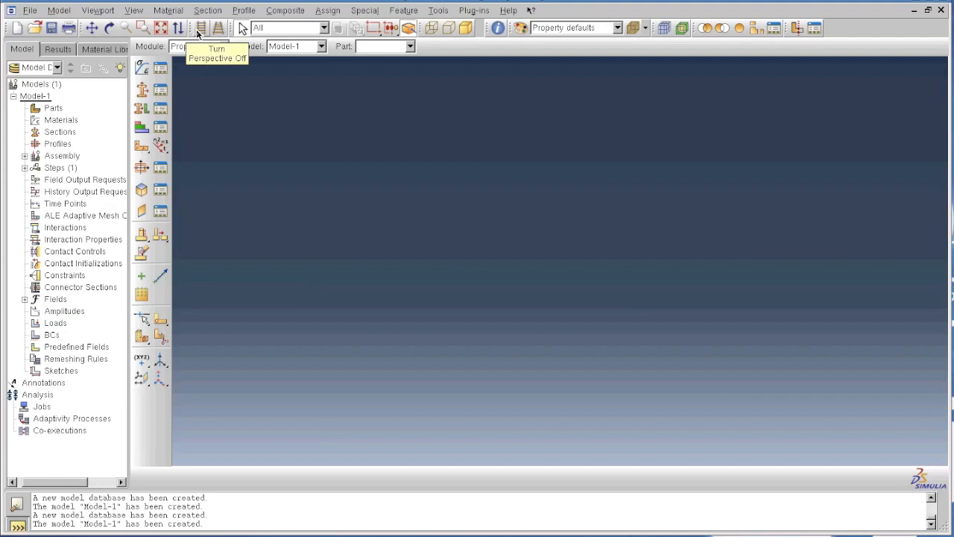
# Create a 3D deformable solid extrusion part named Wall with an approximate size of 20.
pyautogui.doubleClick(34, 108)
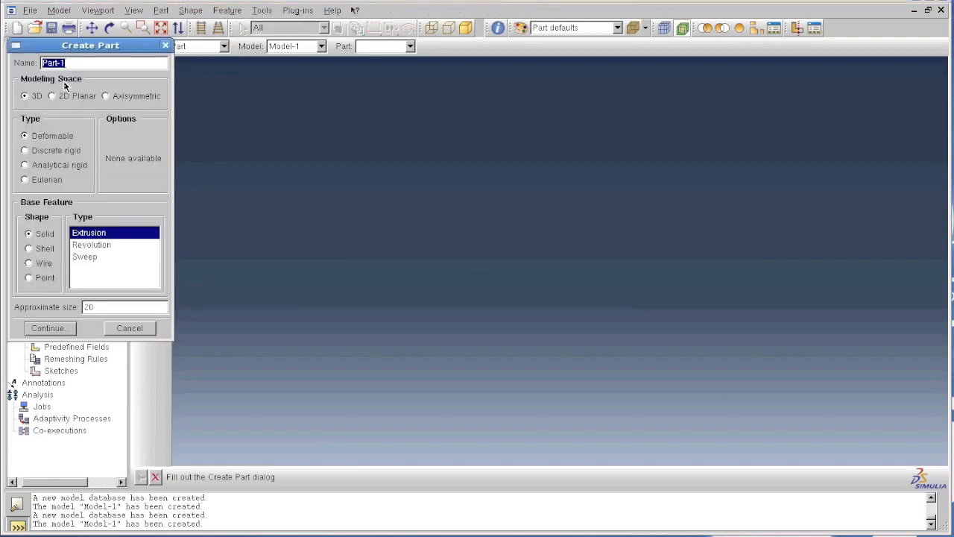
pyautogui.write('Wall')
pyautogui.click(49, 328)
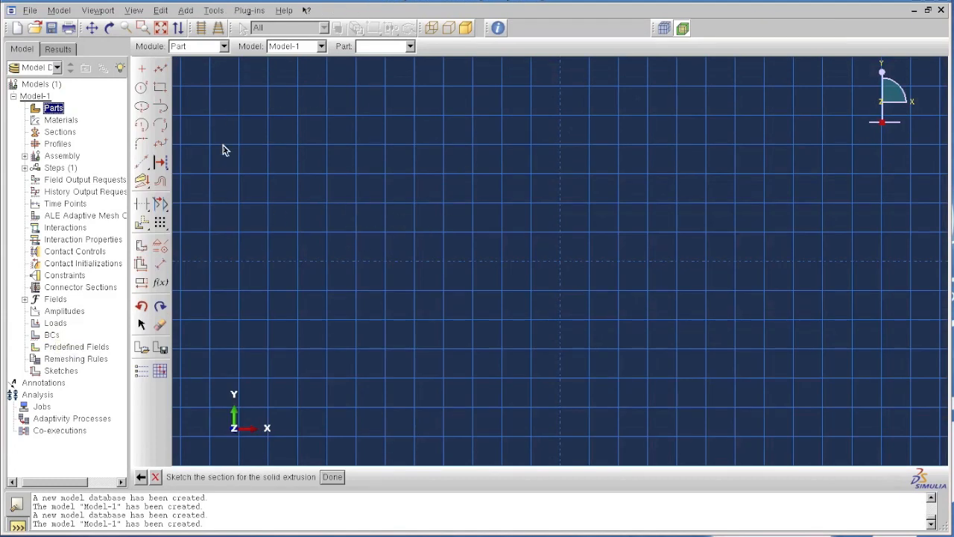
# Sketch a rectangle 5 wide and 3 high with its lower right corner at the origin.
pyautogui.click(160, 88)
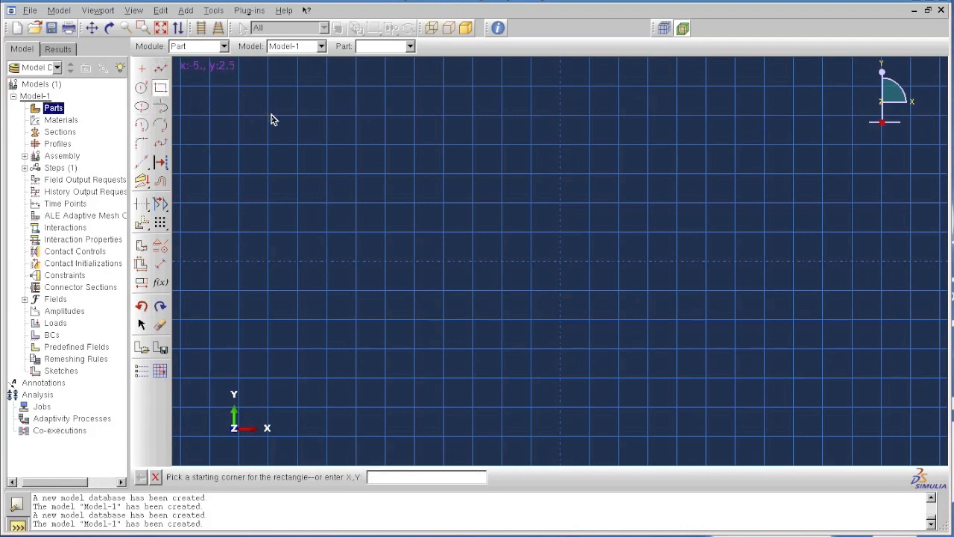
pyautogui.click(269, 85)
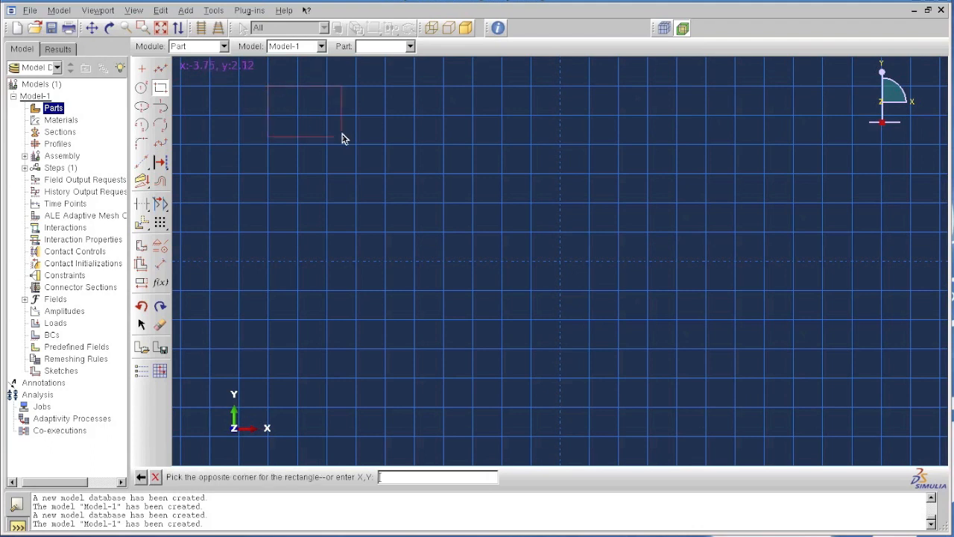
pyautogui.click(560, 261)
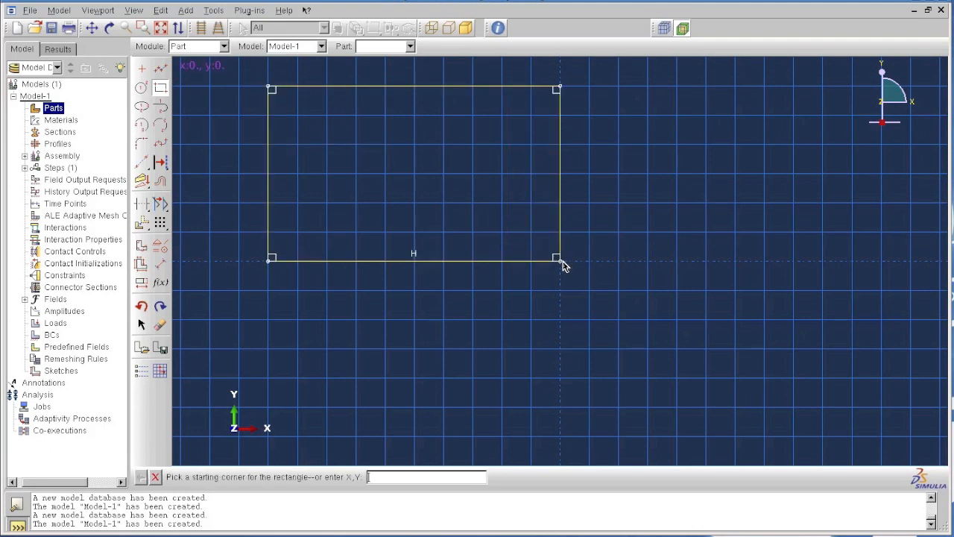
# Dimension the rectangle with a vertical height of 3 and a horizontal width of 5.
pyautogui.click(160, 263)
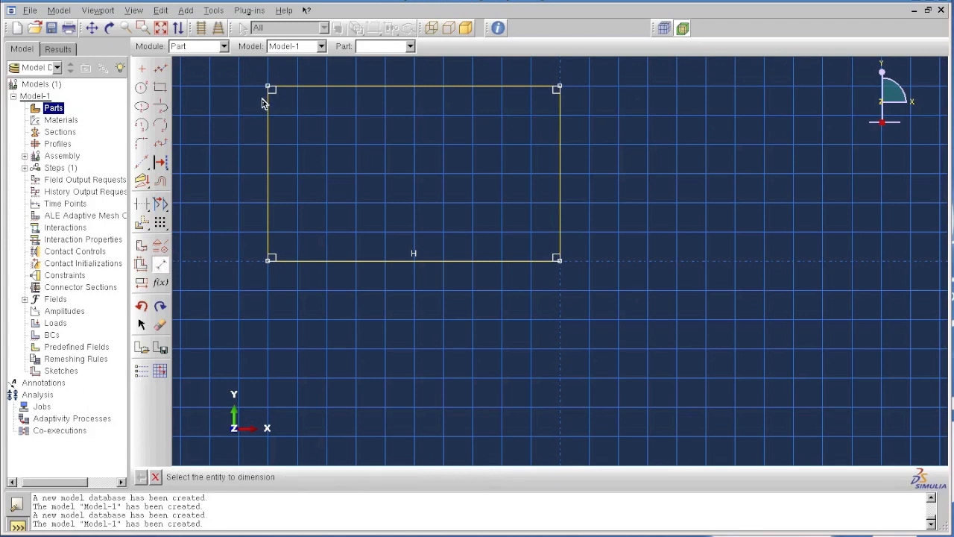
pyautogui.click(267, 258)
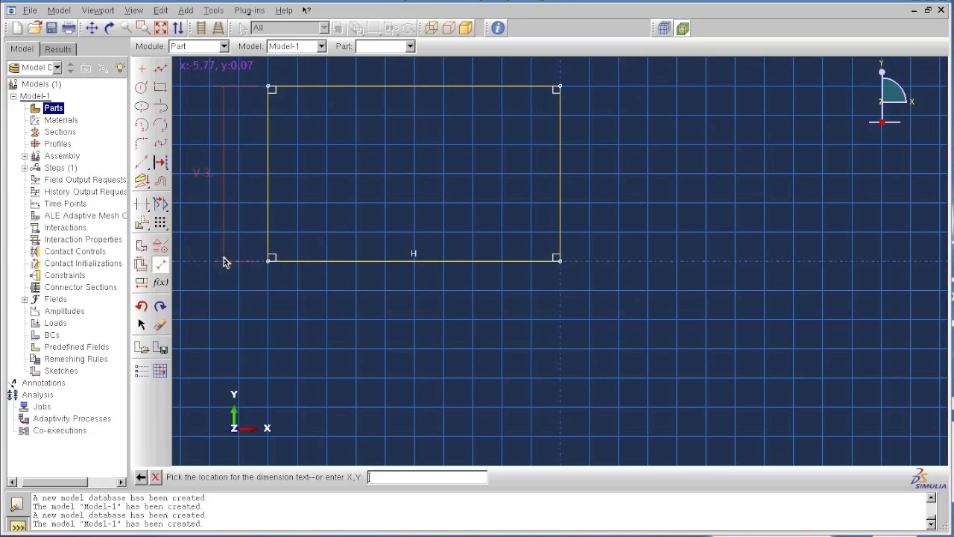
pyautogui.click(226, 262)
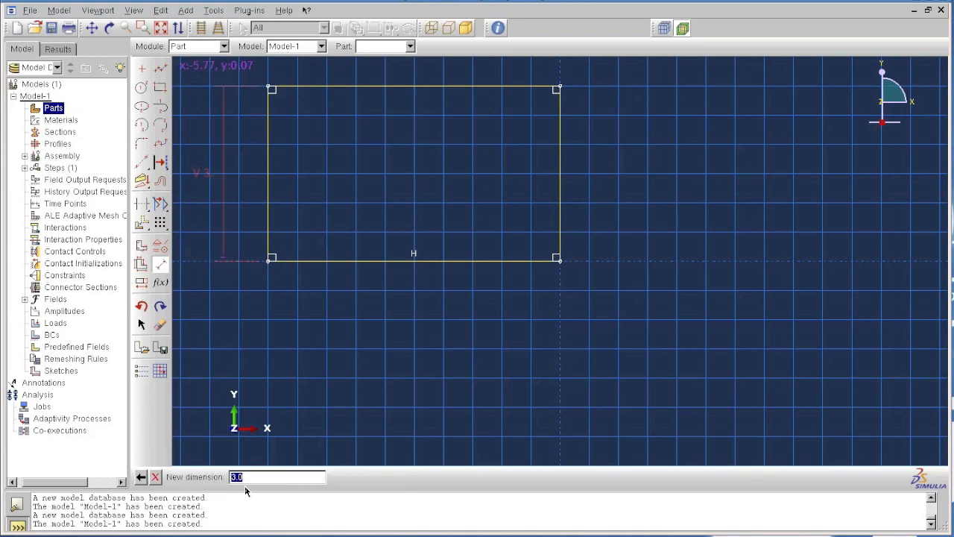
pyautogui.press('Return')
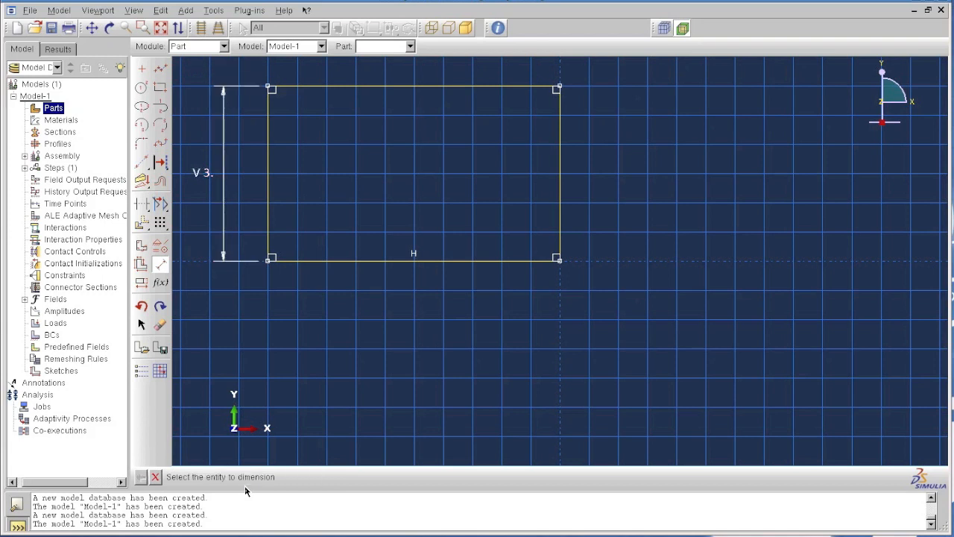
pyautogui.click(269, 261)
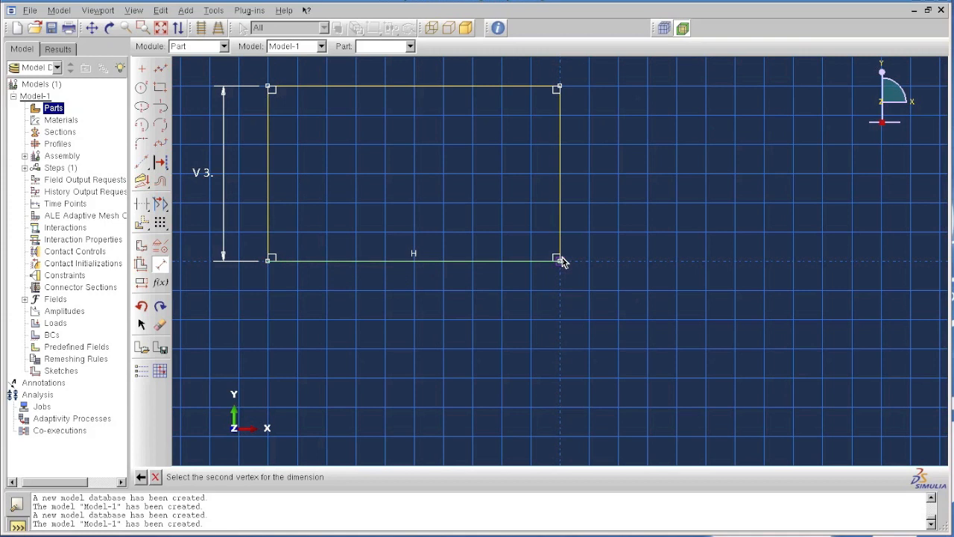
pyautogui.click(558, 260)
pyautogui.click(537, 308)
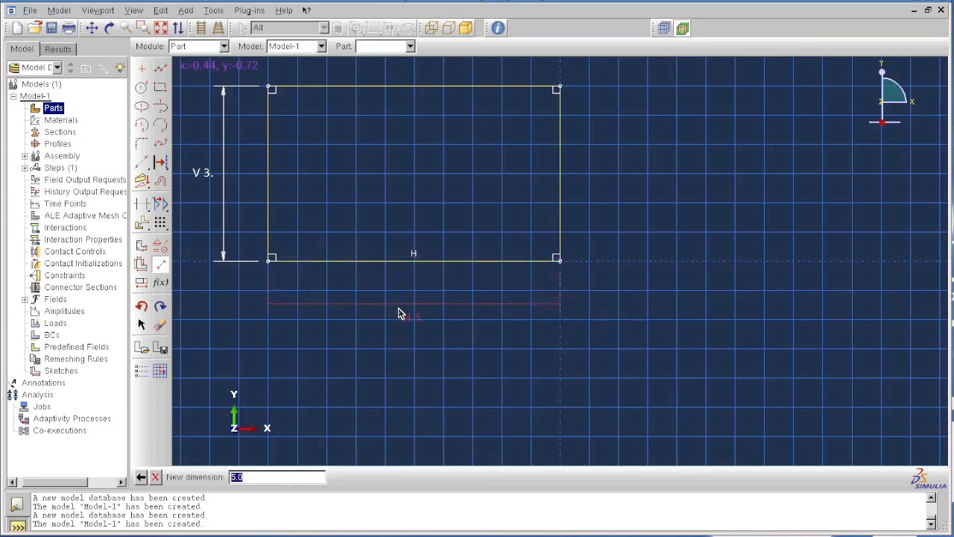
pyautogui.press('Return')
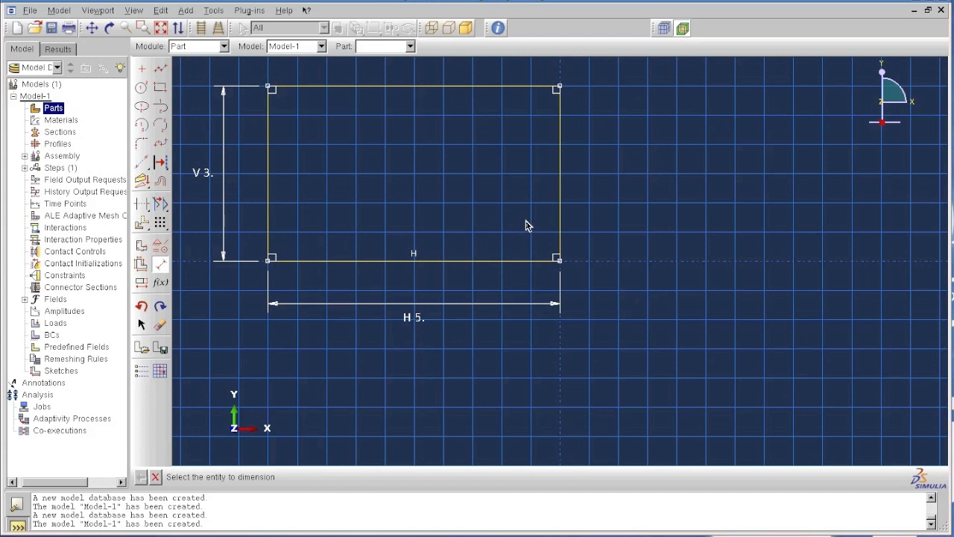
pyautogui.click(159, 270)
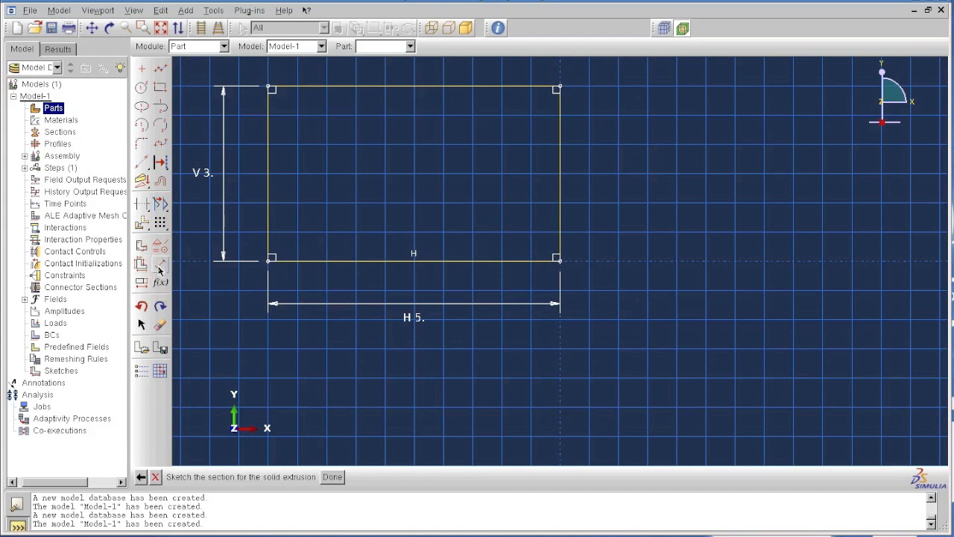
# Finish the wall sketch and extrude it to a depth of 0.215.
pyautogui.click(333, 477)
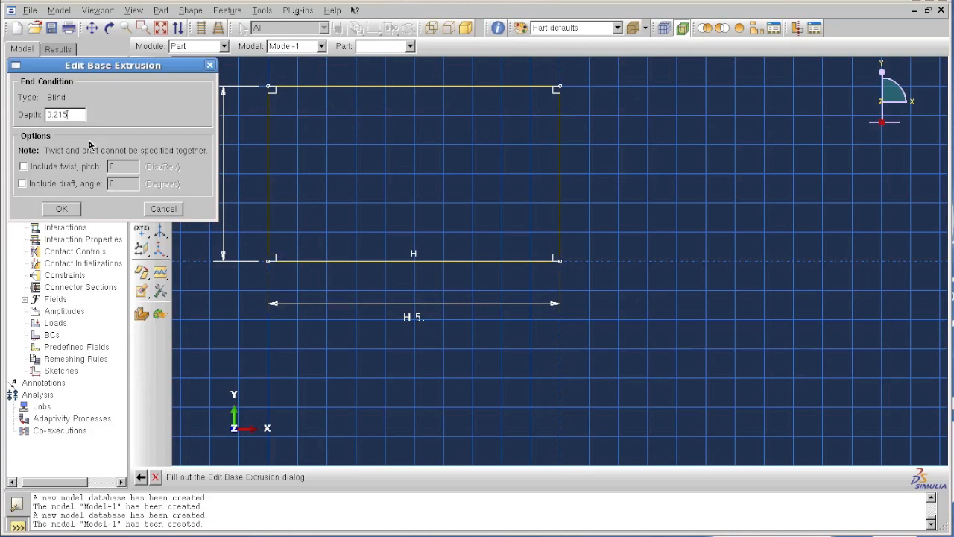
pyautogui.click(63, 211)
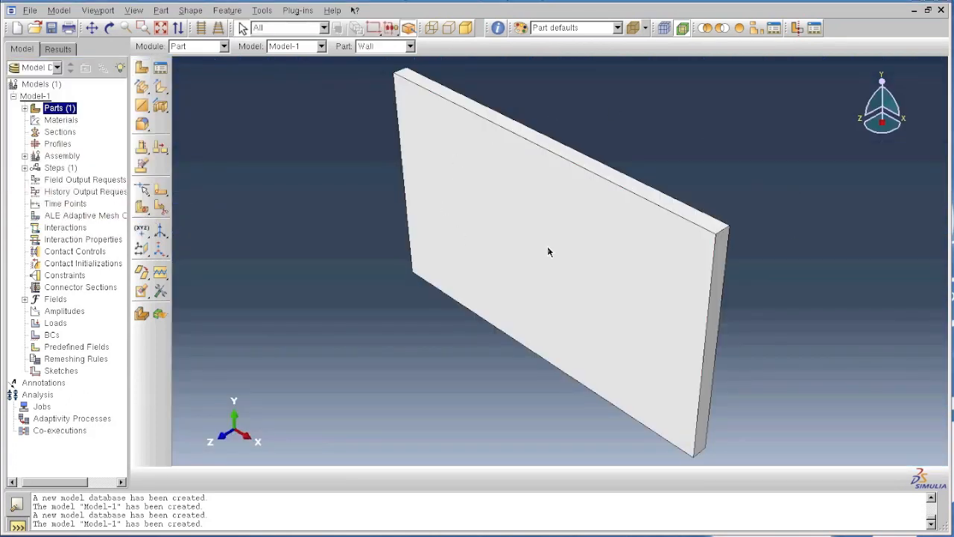
# Create a material named Masonry and give it a mass density of 2000.
pyautogui.doubleClick(57, 121)
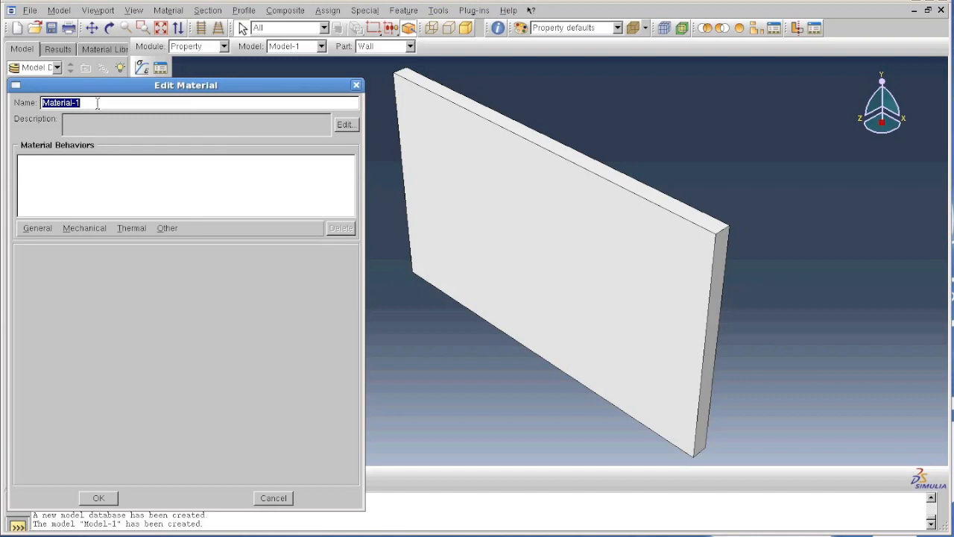
pyautogui.write('Masonry')
pyautogui.click(29, 230)
pyautogui.click(40, 240)
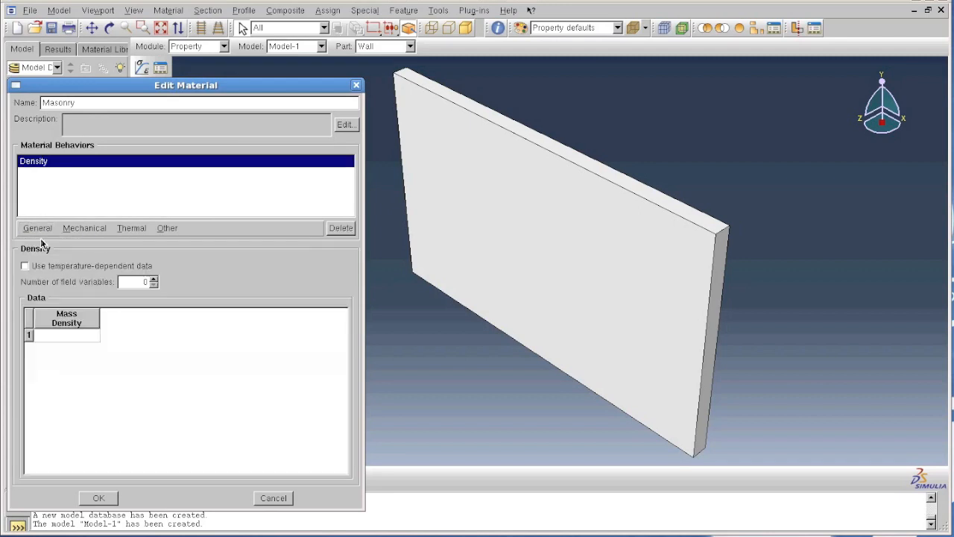
pyautogui.click(51, 334)
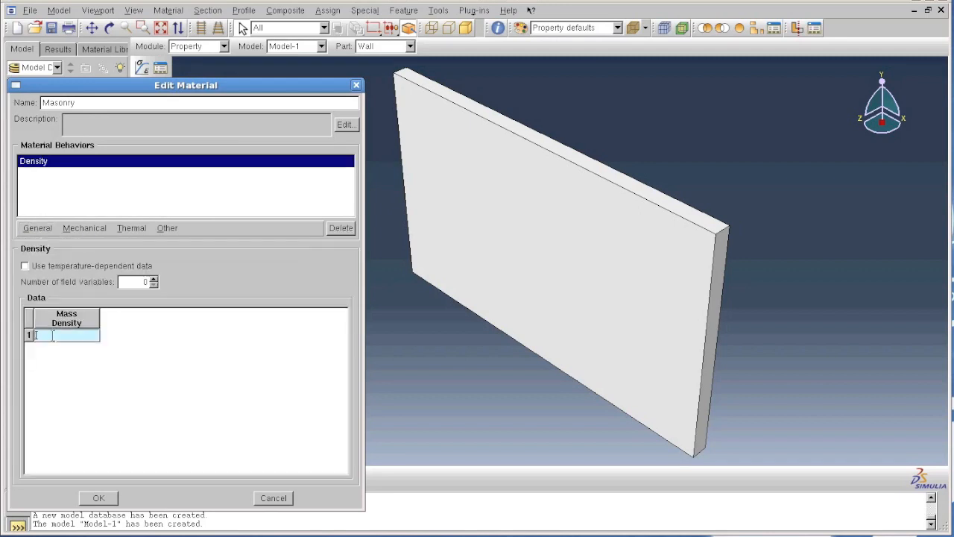
pyautogui.write('20000')
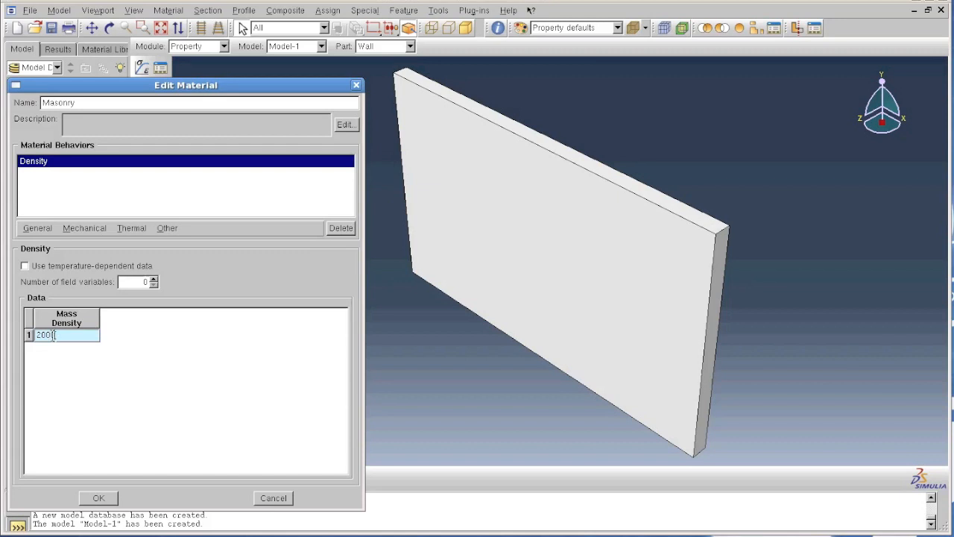
# Add isotropic elasticity to the Masonry material with Young's modulus 118e8 and Poisson's ratio 0.15, and save the material.
pyautogui.click(86, 228)
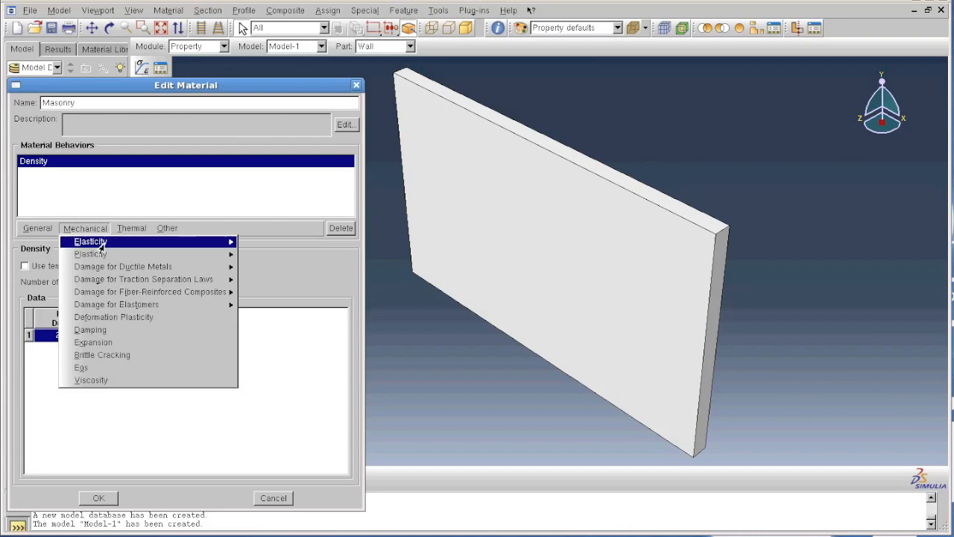
pyautogui.moveTo(223, 245)
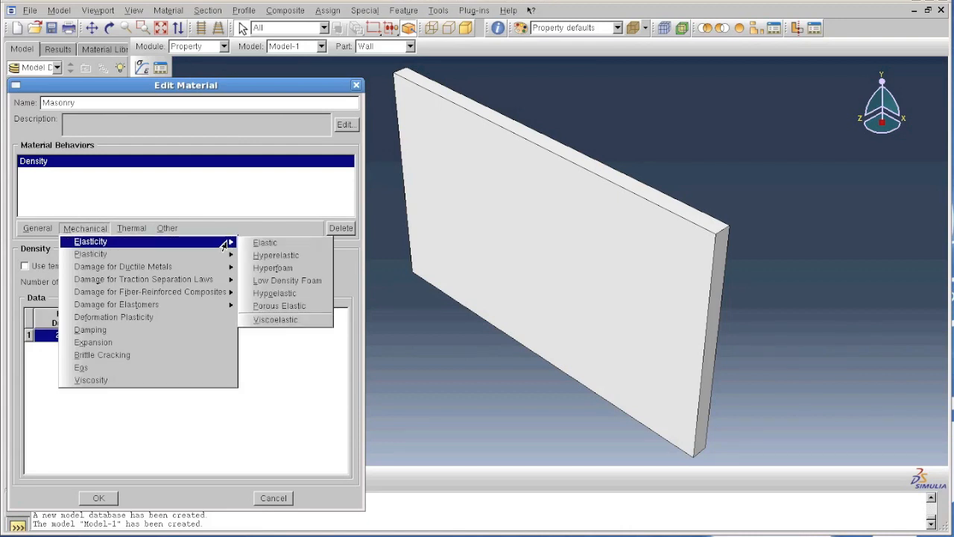
pyautogui.click(257, 243)
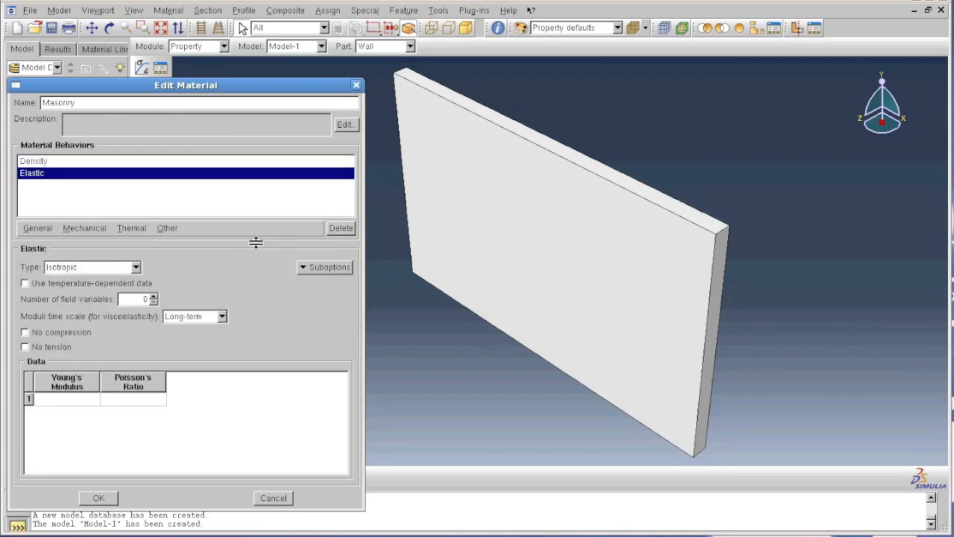
pyautogui.click(65, 401)
pyautogui.write('118e8')
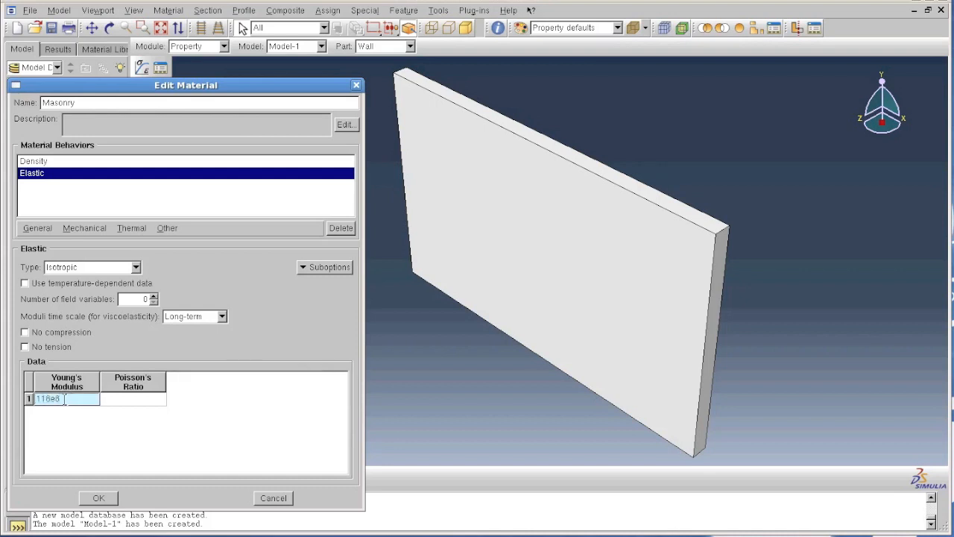
pyautogui.click(116, 400)
pyautogui.write('0.15')
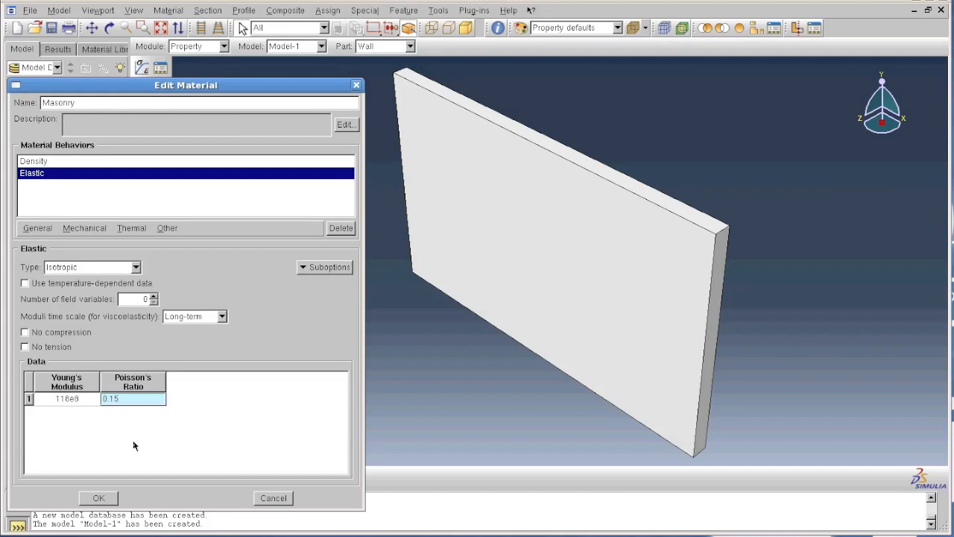
pyautogui.click(99, 499)
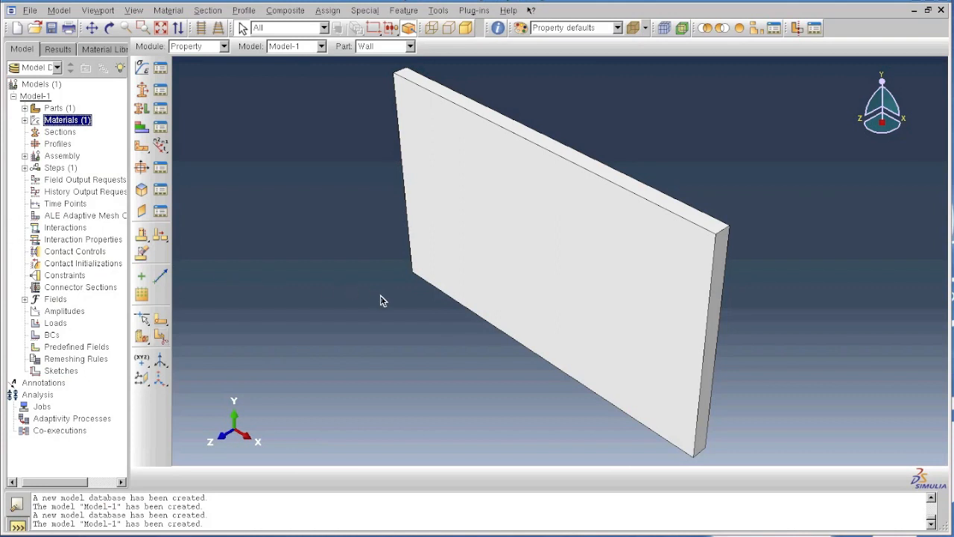
# Create a solid, homogeneous section that uses the Masonry material.
pyautogui.click(142, 89)
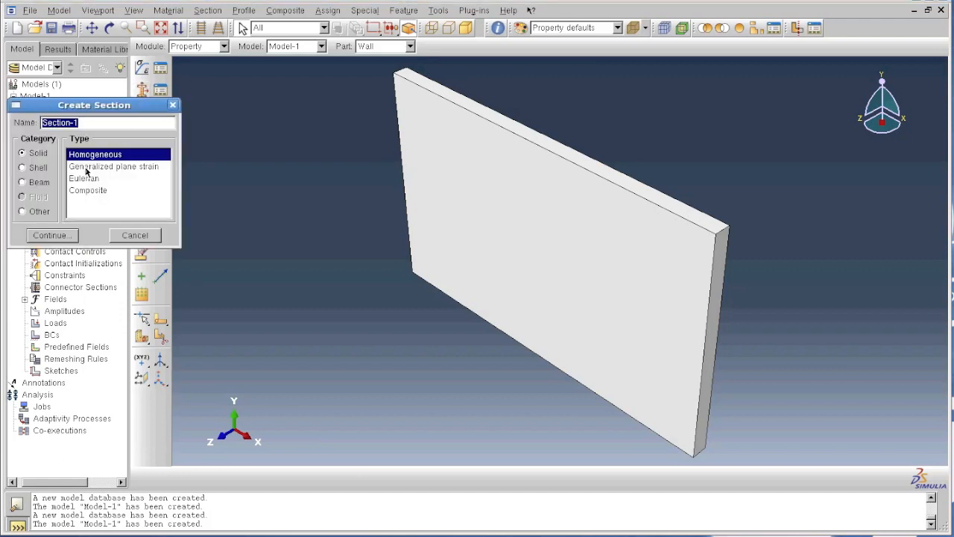
pyautogui.click(57, 238)
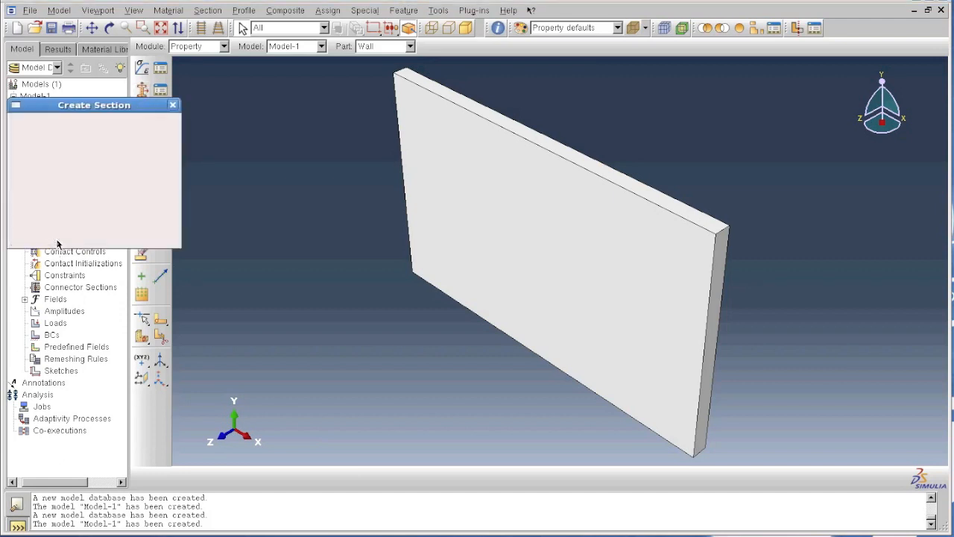
pyautogui.click(101, 181)
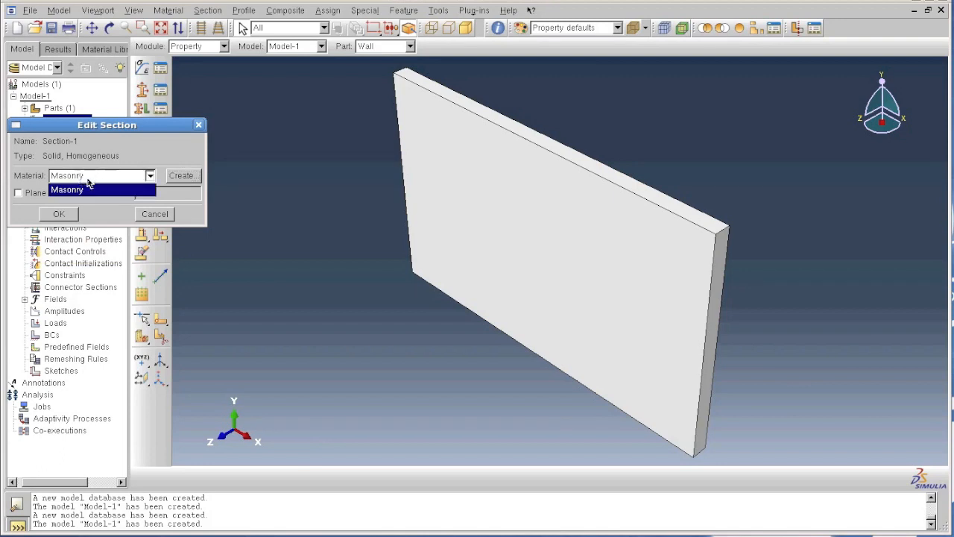
pyautogui.click(85, 188)
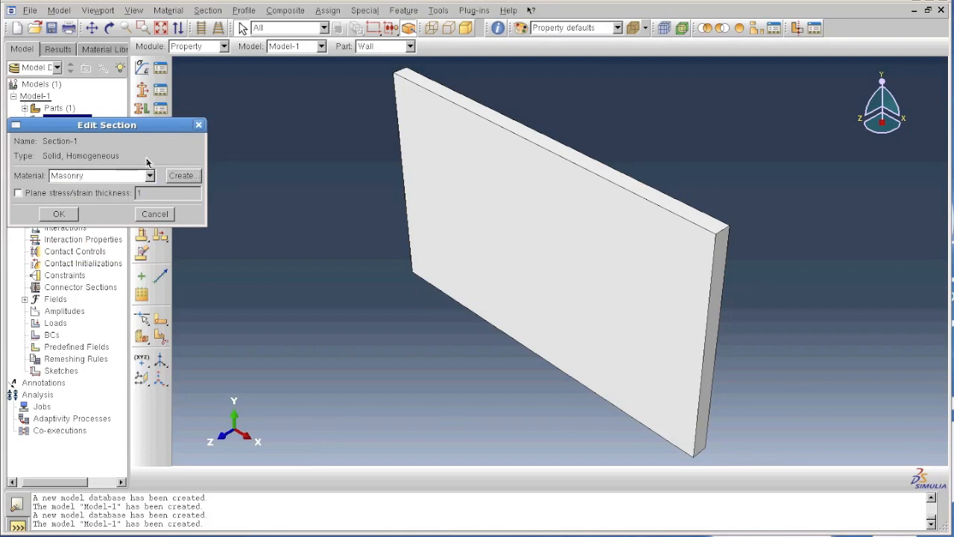
pyautogui.click(59, 213)
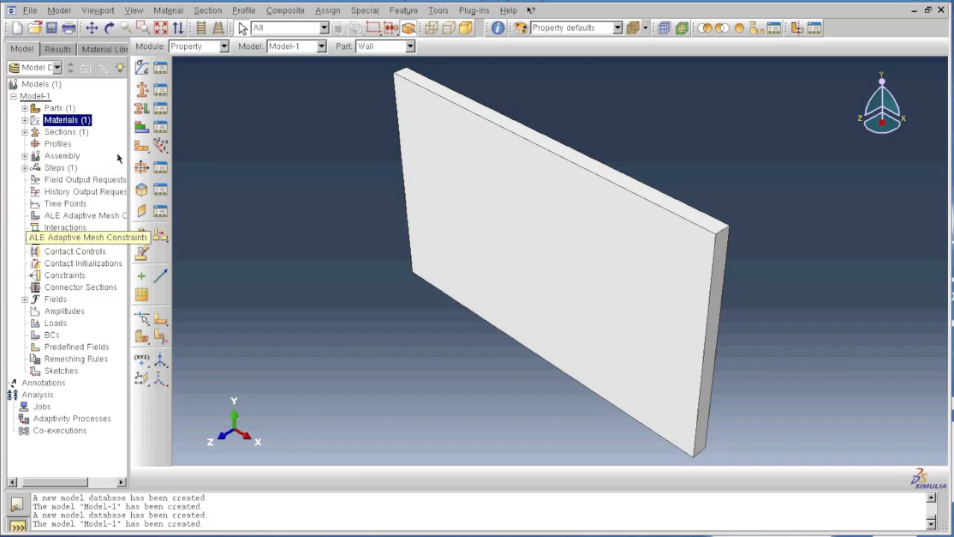
# Assign the homogeneous solid section Section-1 to the entire wall part.
pyautogui.click(142, 109)
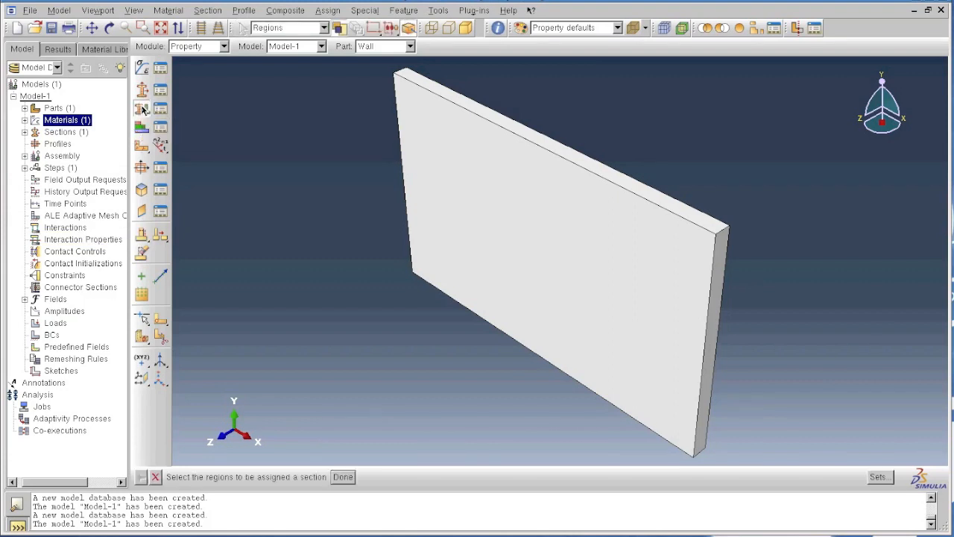
pyautogui.click(512, 222)
pyautogui.click(343, 476)
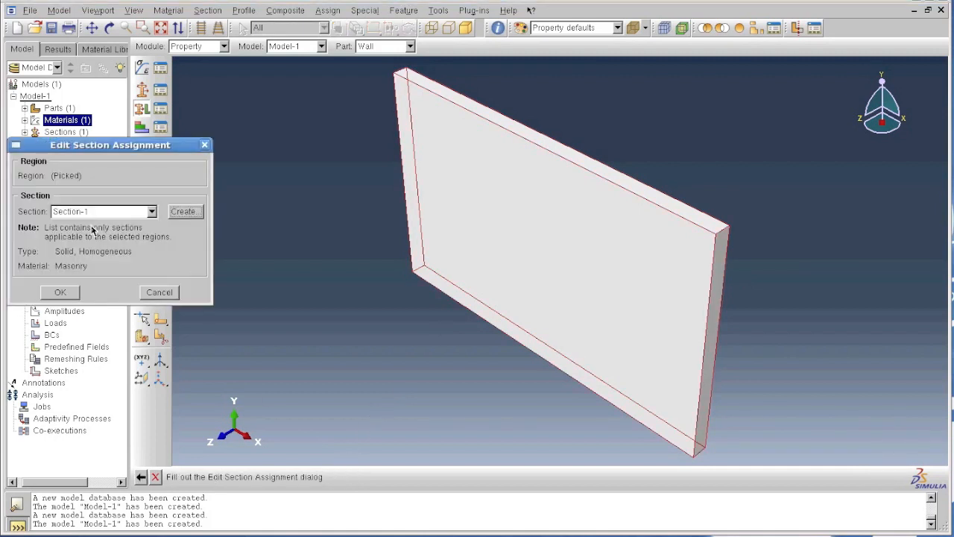
pyautogui.click(61, 291)
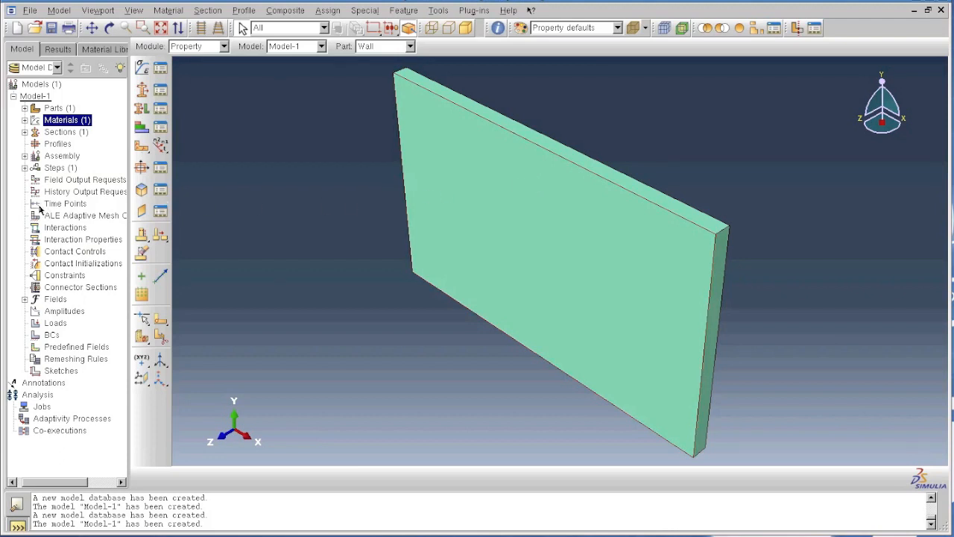
# Add the Wall part to the assembly as an independent instance and expand the list of instances.
pyautogui.click(25, 156)
pyautogui.doubleClick(59, 169)
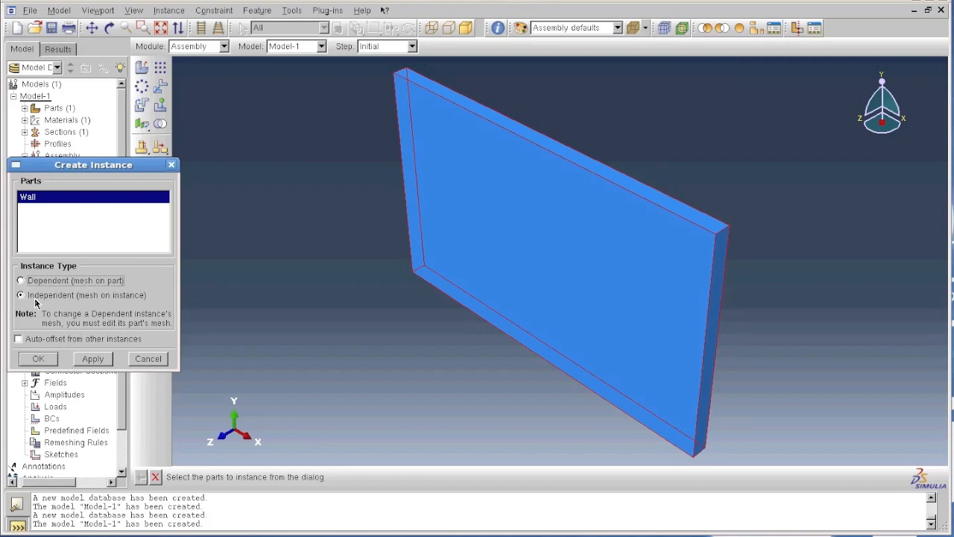
pyautogui.click(40, 360)
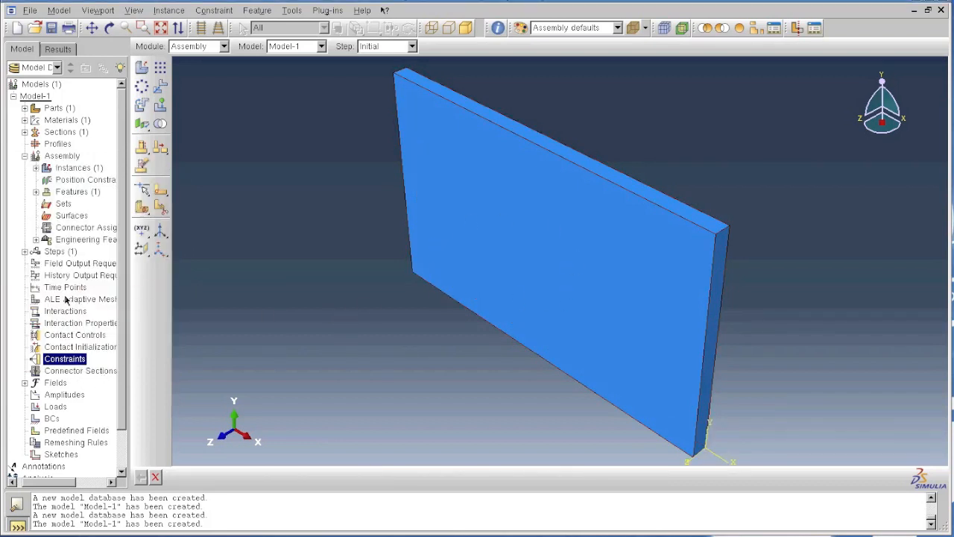
pyautogui.click(35, 169)
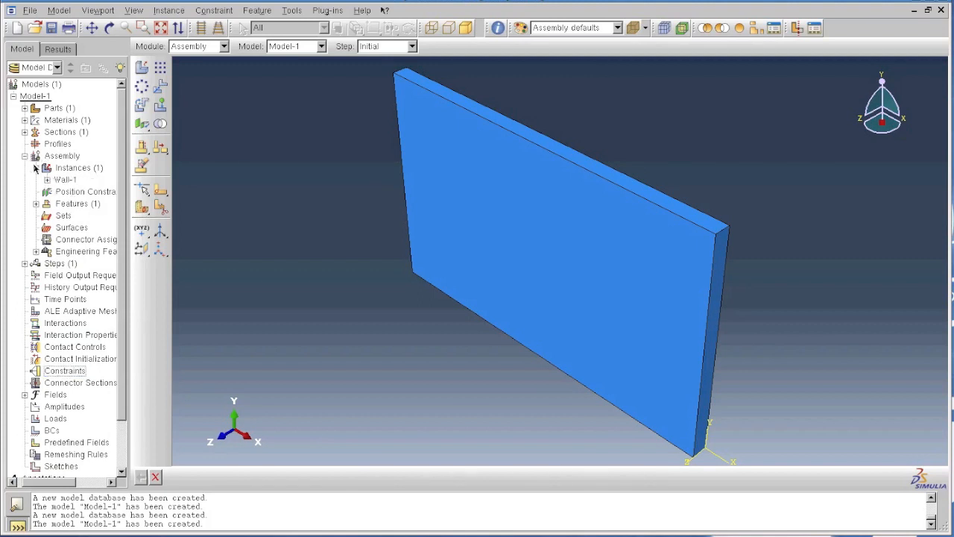
# Create a Dynamic, Explicit step named Blast after the initial step, with a time period of 0.01.
pyautogui.doubleClick(41, 265)
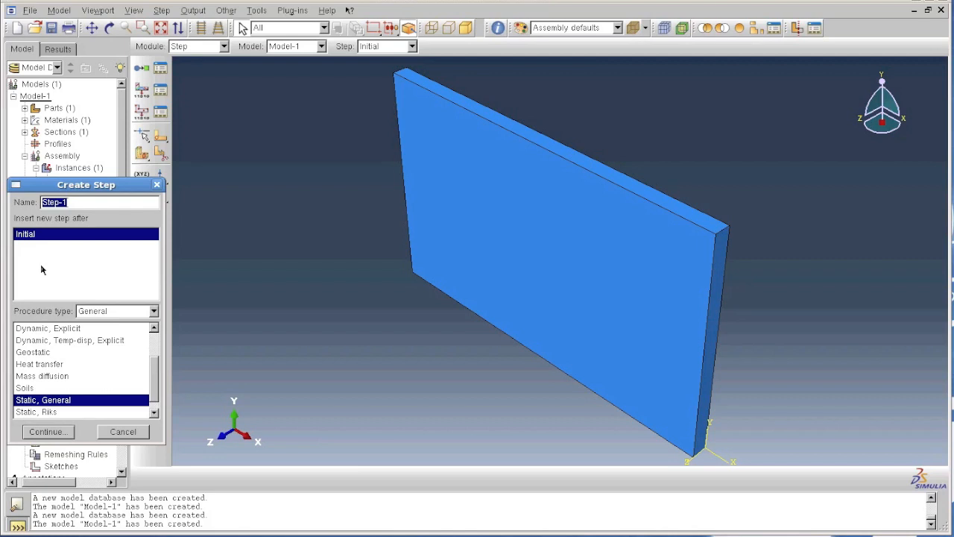
pyautogui.write('Blast')
pyautogui.click(55, 329)
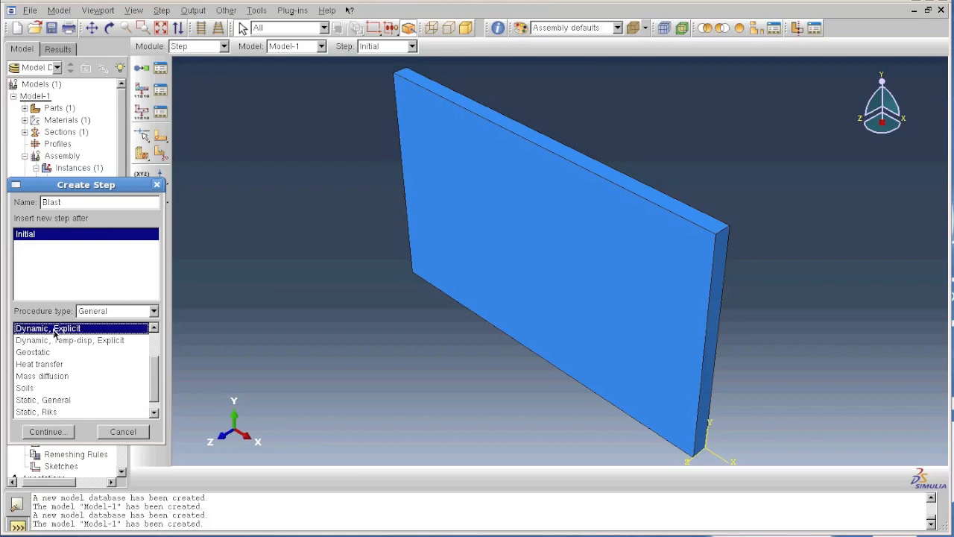
pyautogui.click(46, 431)
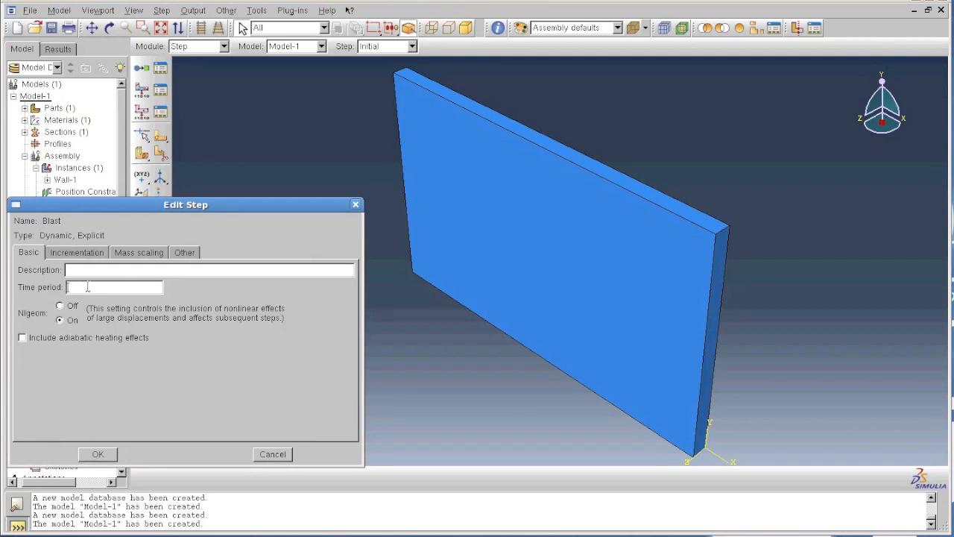
pyautogui.write('0.01')
pyautogui.click(99, 454)
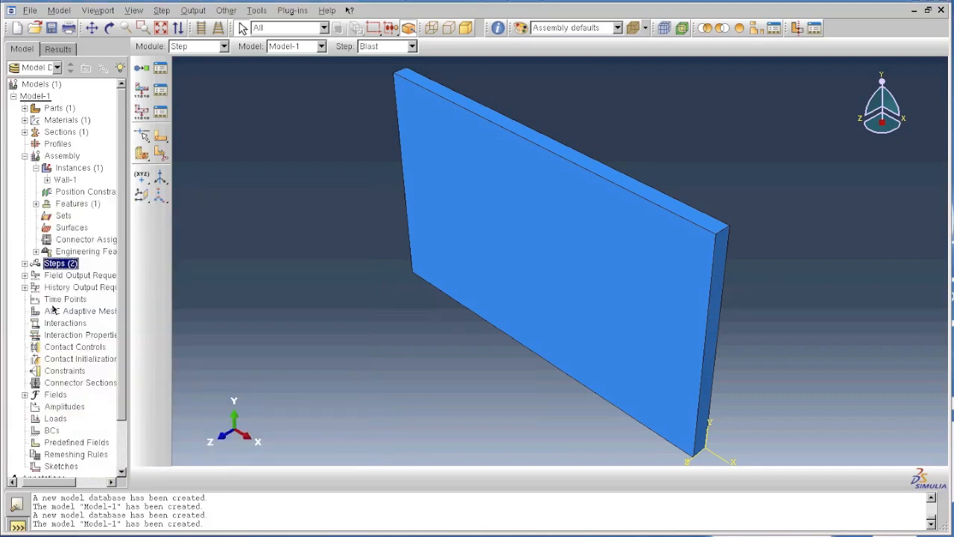
pyautogui.click(24, 263)
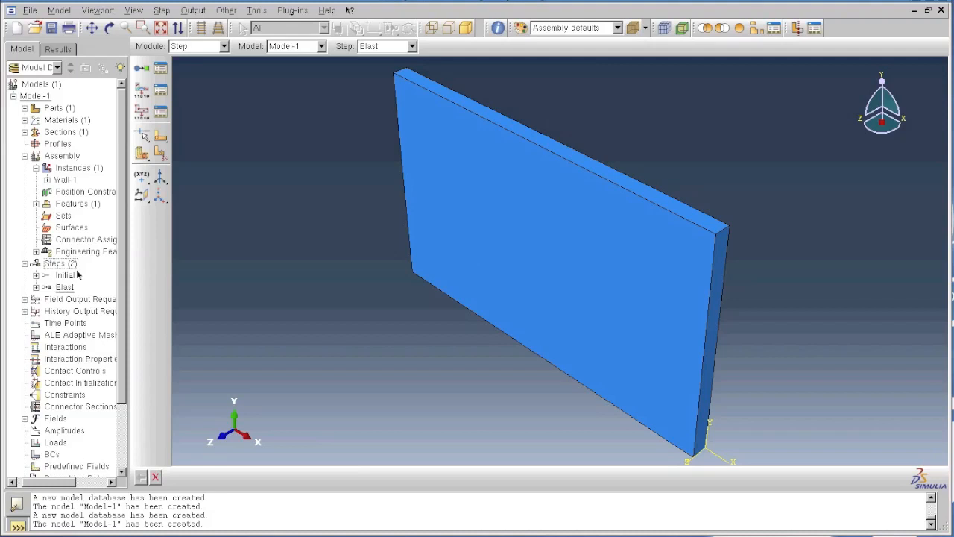
# Start a Symmetry/Antisymmetry/Encastre boundary condition named Fixed Wall in the Initial step.
pyautogui.doubleClick(50, 457)
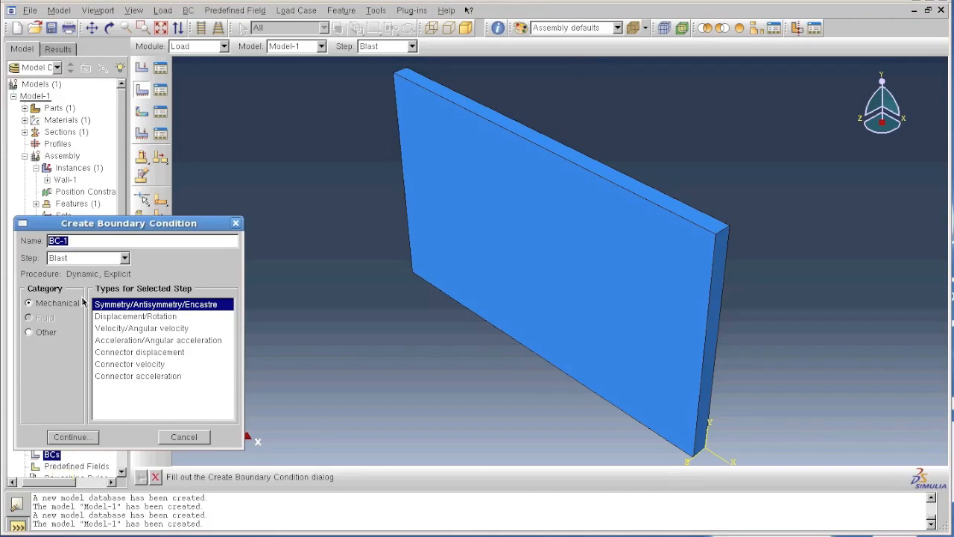
pyautogui.write('Fixed Wall')
pyautogui.click(109, 258)
pyautogui.click(65, 272)
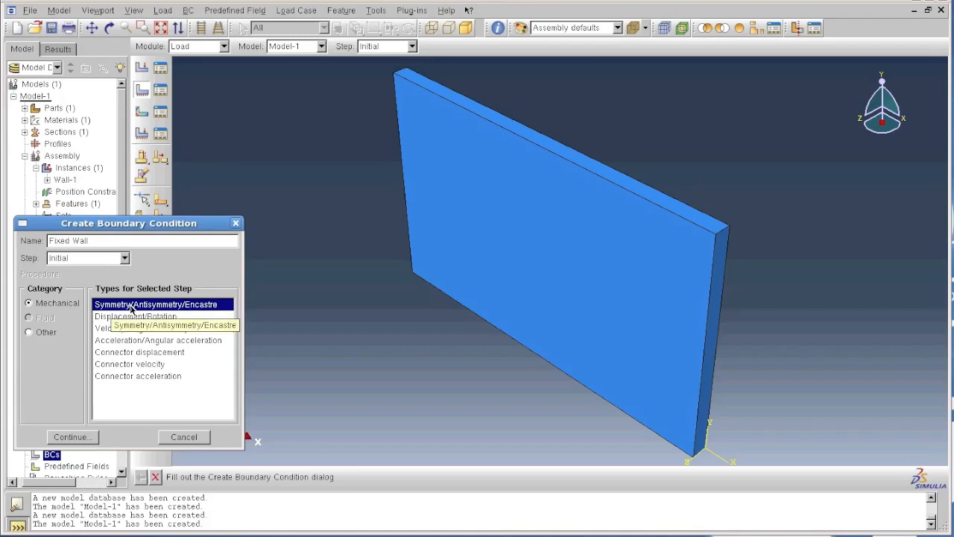
pyautogui.click(75, 437)
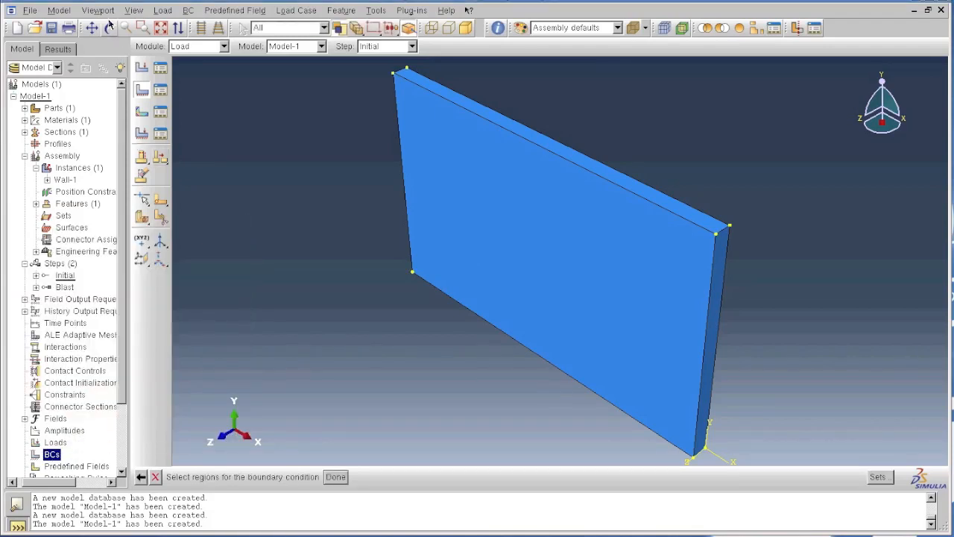
# Select all four narrow edge faces of the wall as the region for the Fixed Wall boundary condition.
pyautogui.click(506, 129)
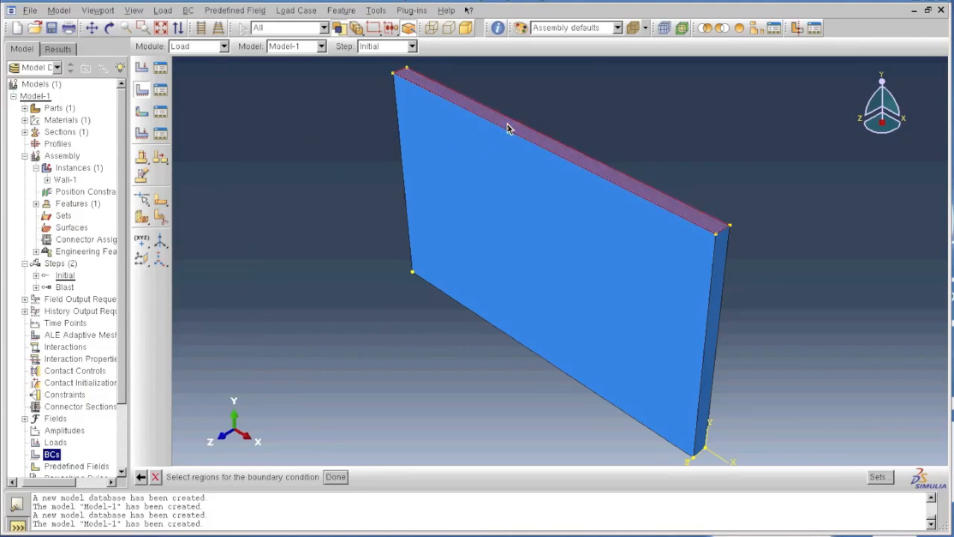
pyautogui.keyDown('shift'); pyautogui.click(717, 279); pyautogui.keyUp('shift')
pyautogui.click(109, 27)
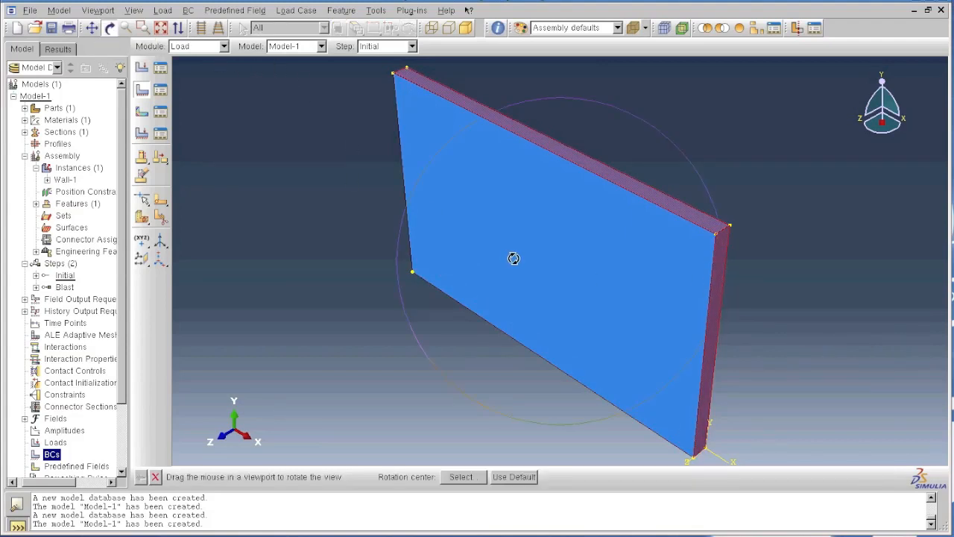
pyautogui.moveTo(539, 242)
pyautogui.mouseDown()
pyautogui.moveTo(634, 157)
pyautogui.moveTo(668, 141)
pyautogui.moveTo(854, 122)
pyautogui.moveTo(858, 144)
pyautogui.mouseUp()
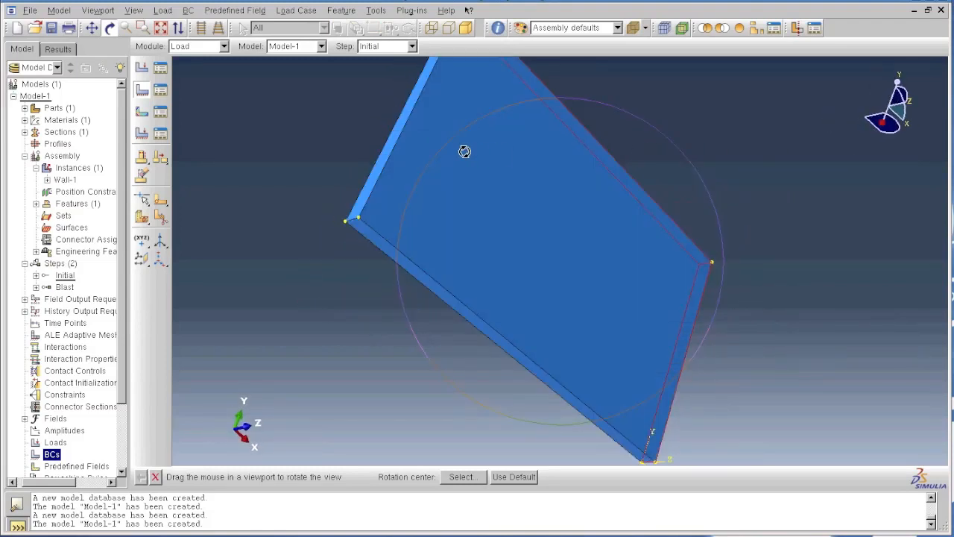
pyautogui.click(109, 29)
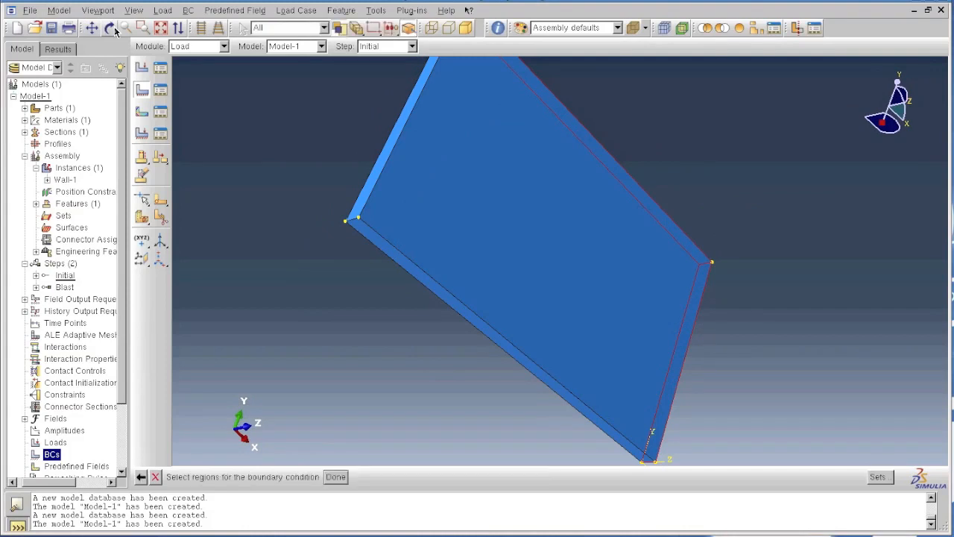
pyautogui.click(359, 207)
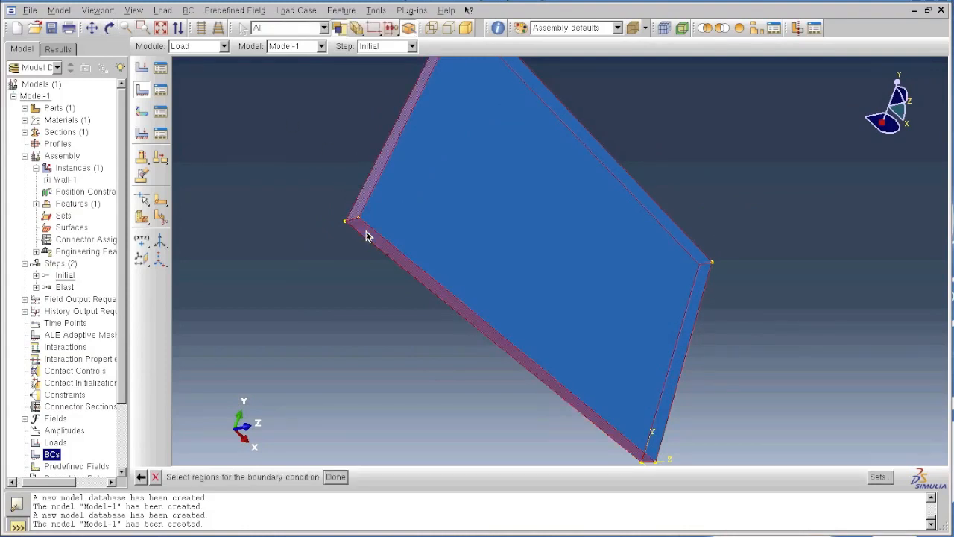
pyautogui.click(110, 29)
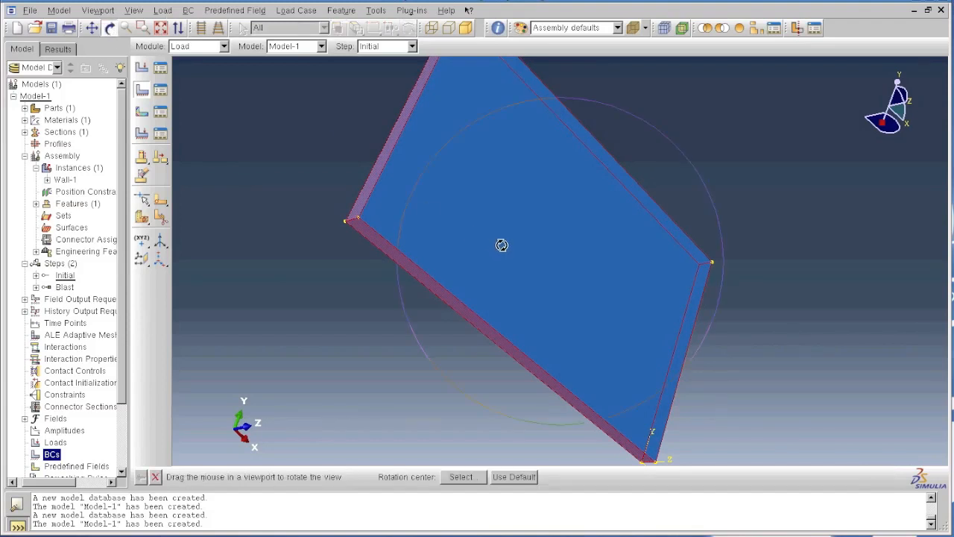
pyautogui.moveTo(409, 238)
pyautogui.mouseDown()
pyautogui.moveTo(362, 246)
pyautogui.moveTo(370, 257)
pyautogui.mouseUp()
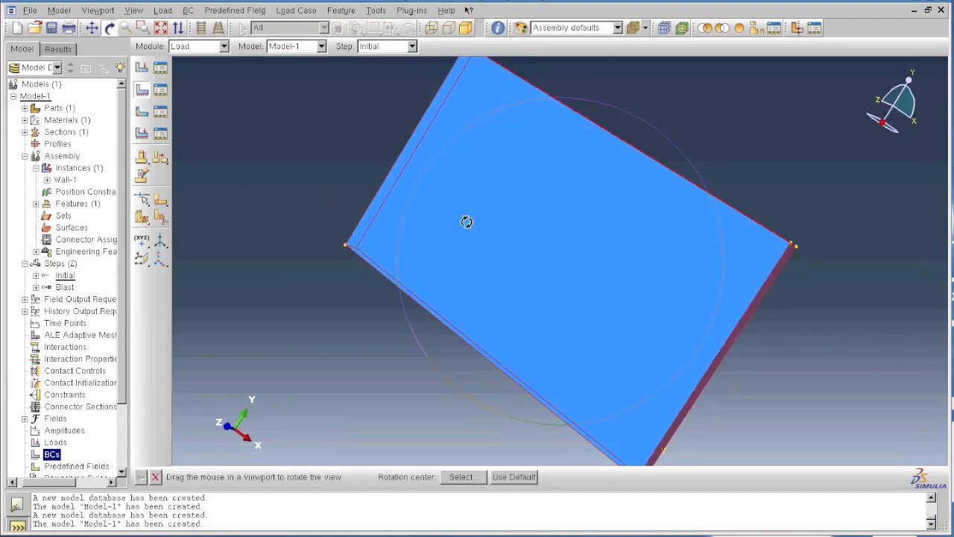
pyautogui.moveTo(428, 255)
pyautogui.mouseDown()
pyautogui.moveTo(427, 273)
pyautogui.moveTo(609, 298)
pyautogui.mouseUp()
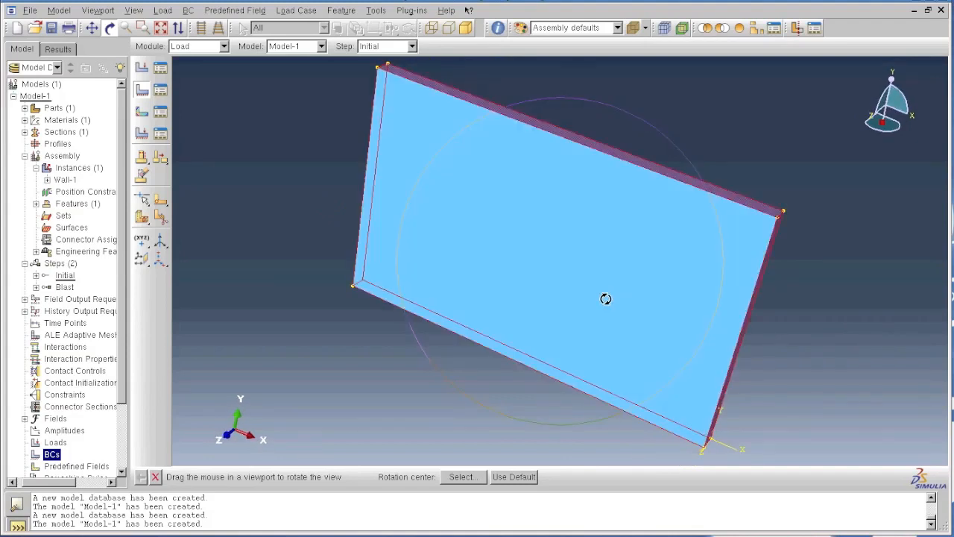
pyautogui.click(108, 28)
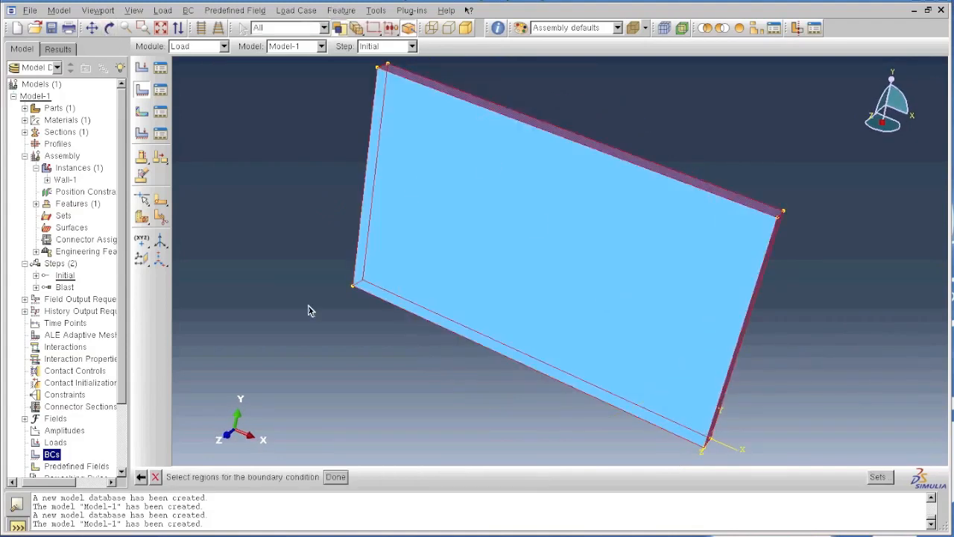
# Accept the picked edge faces and constrain them as ENCASTRE.
pyautogui.click(335, 476)
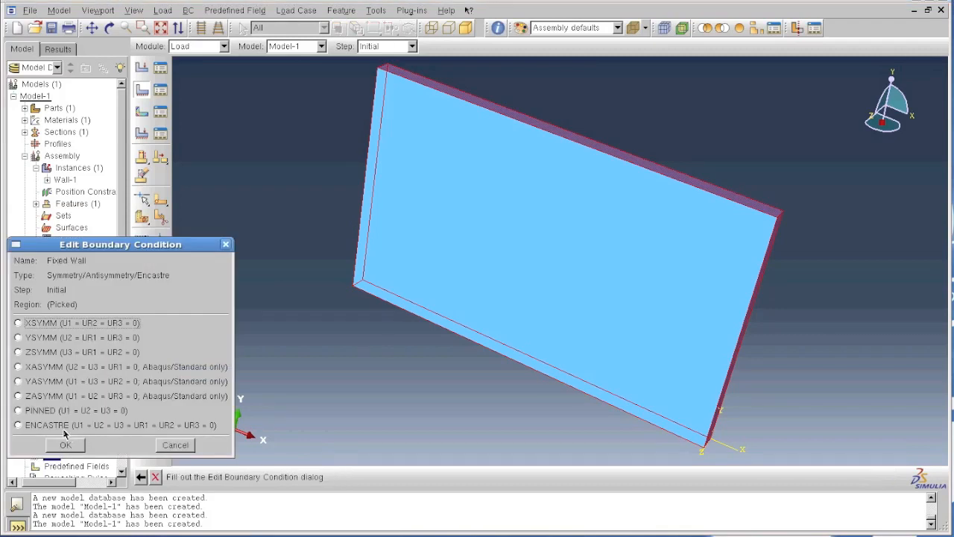
pyautogui.click(18, 425)
pyautogui.click(75, 446)
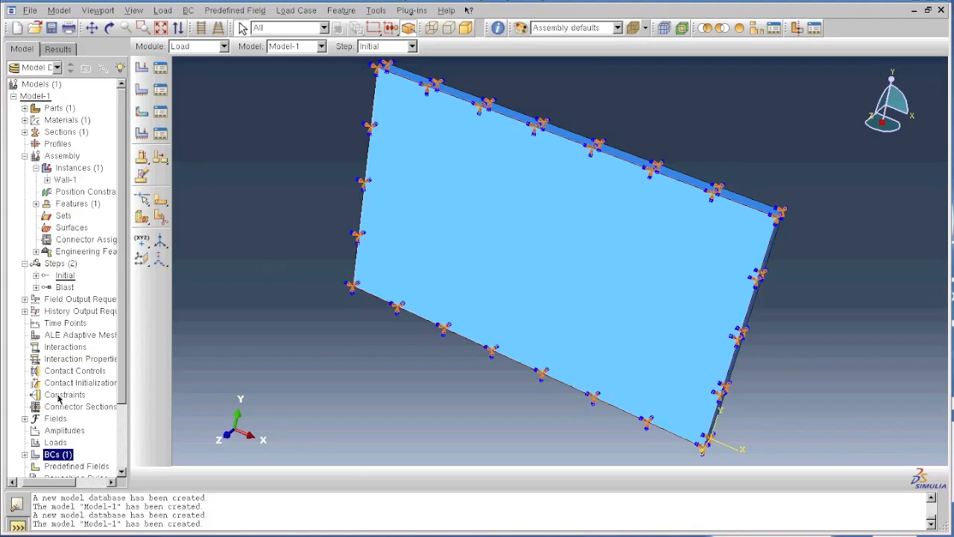
# Start a mechanical pressure load named Blast Load in the Blast step.
pyautogui.doubleClick(56, 442)
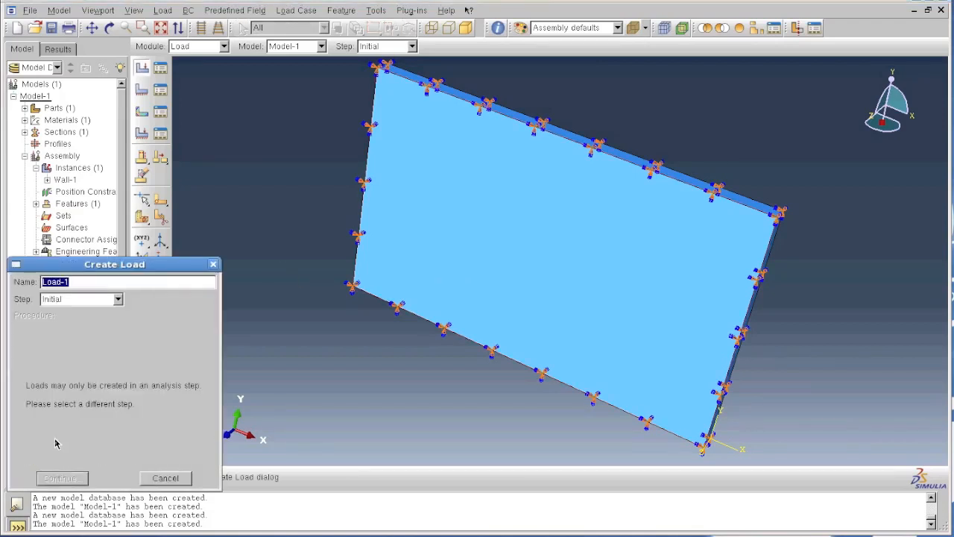
pyautogui.click(95, 298)
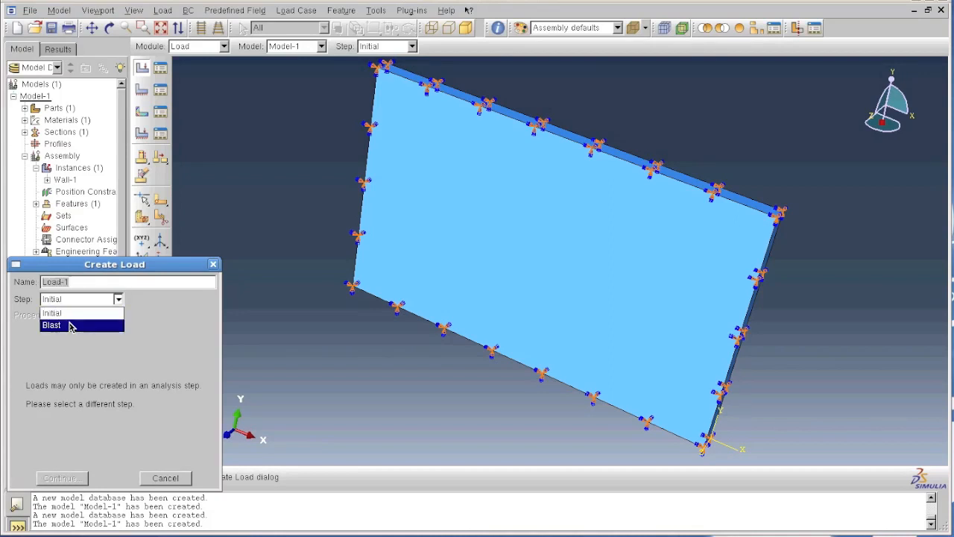
pyautogui.click(73, 324)
pyautogui.tripleClick(65, 281)
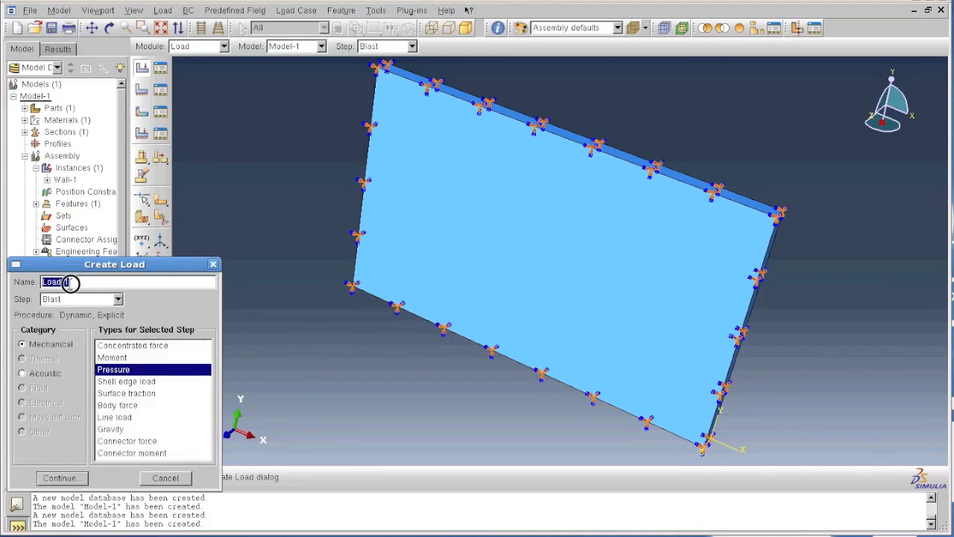
pyautogui.write('Blast Lo')
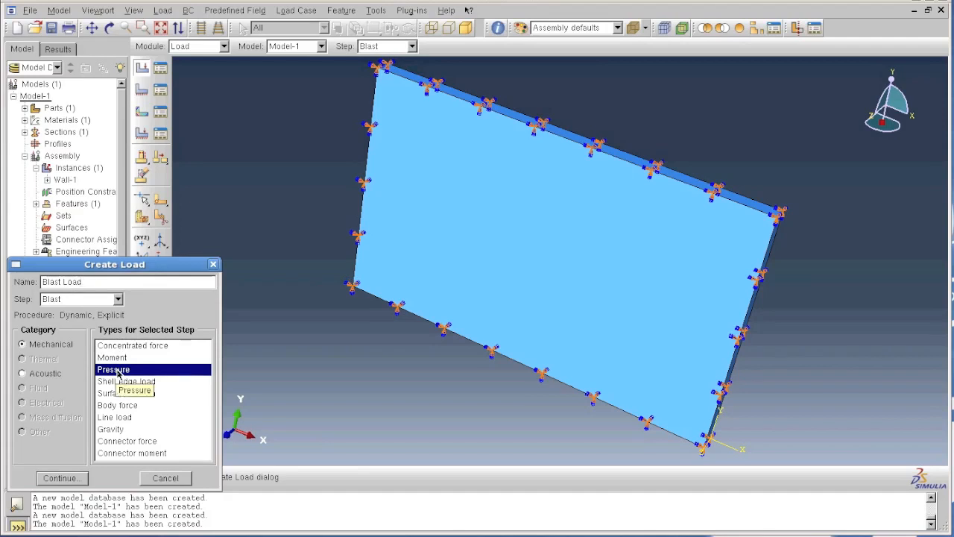
pyautogui.click(79, 479)
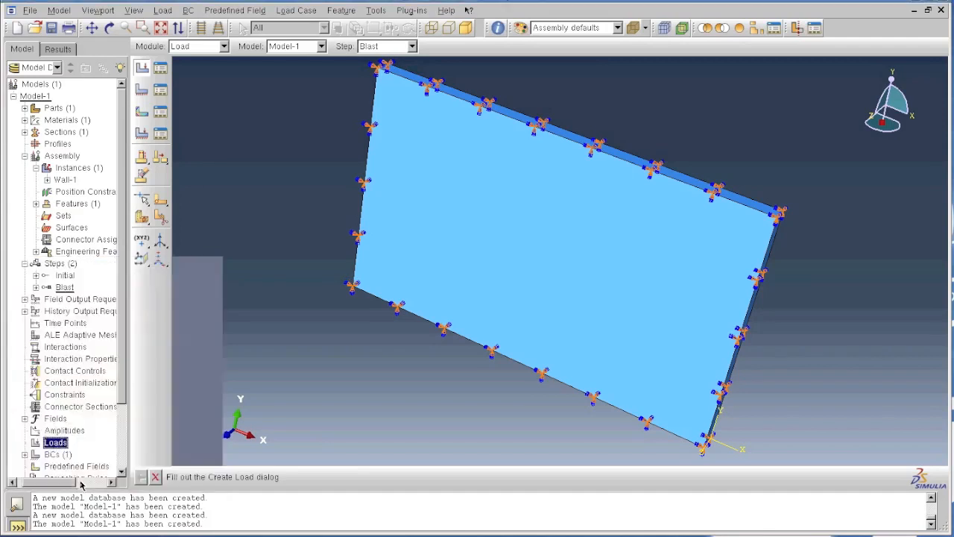
# Apply the pressure load to the large front face of the wall and open its magnitude for entry.
pyautogui.click(522, 257)
pyautogui.click(357, 477)
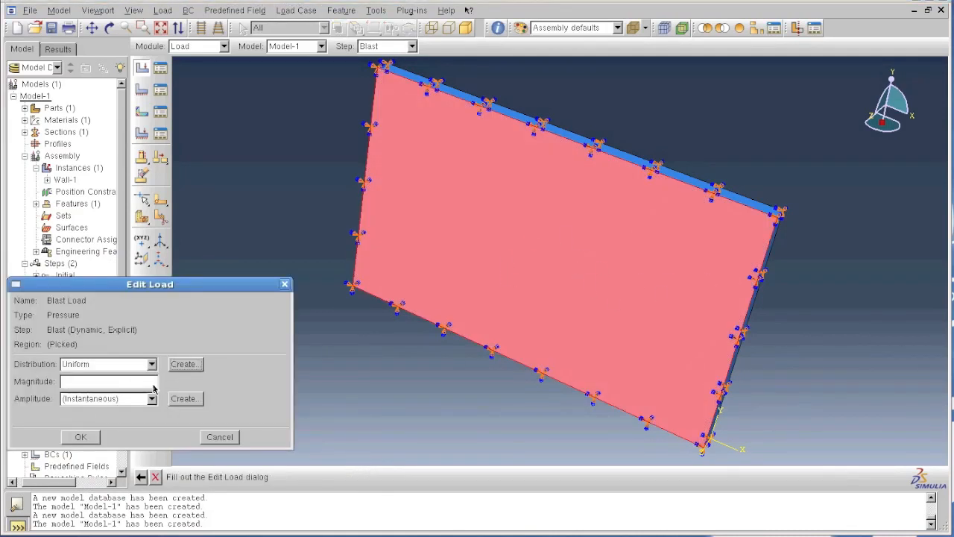
pyautogui.click(111, 380)
# Create a tabular amplitude named Amp-1 with amplitude 1021250 at time 0 and 0 at time 0.01.
pyautogui.click(187, 399)
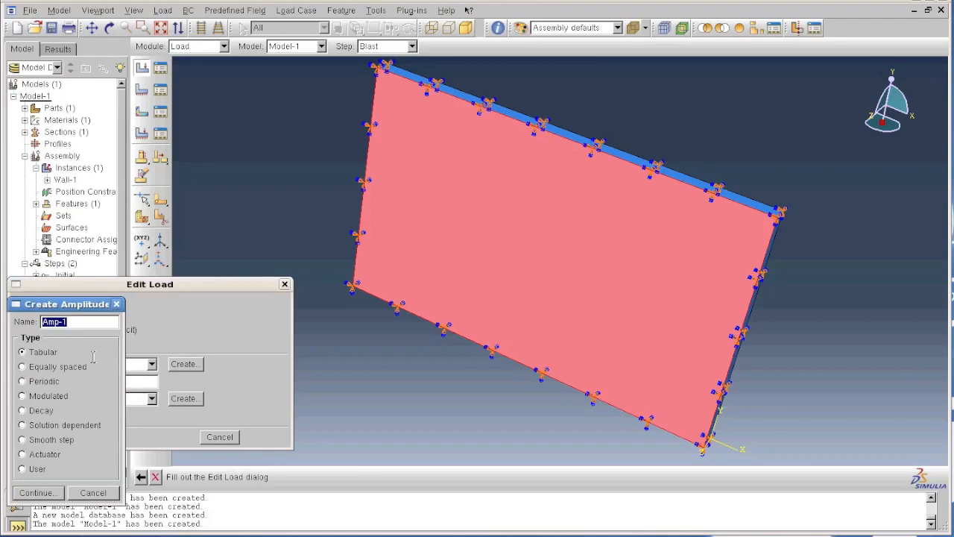
pyautogui.click(38, 492)
pyautogui.click(64, 456)
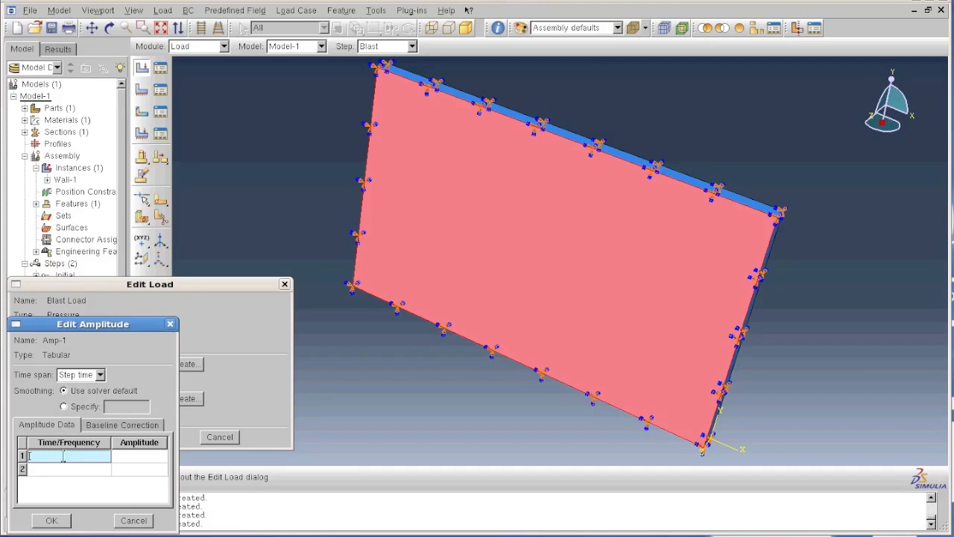
pyautogui.write('0')
pyautogui.click(124, 457)
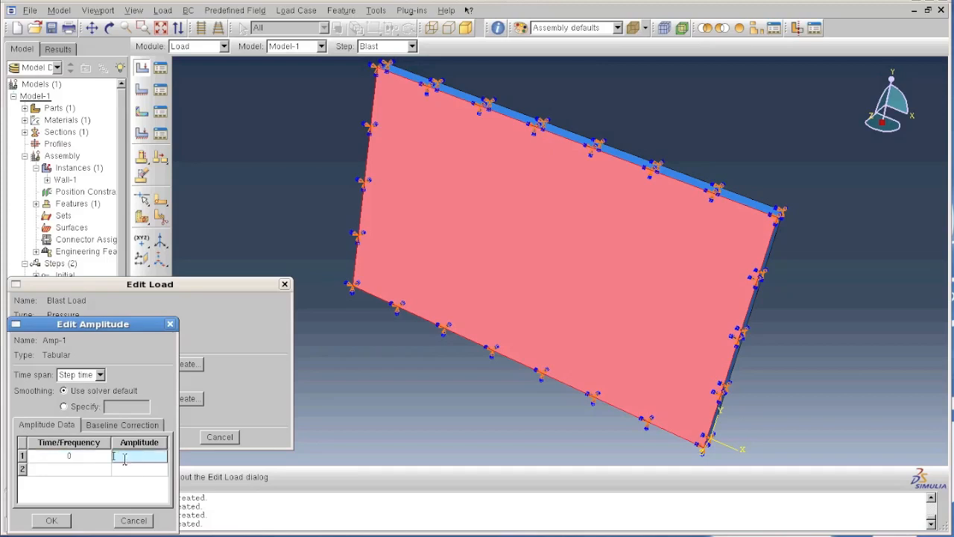
pyautogui.write('100')
pyautogui.click(76, 469)
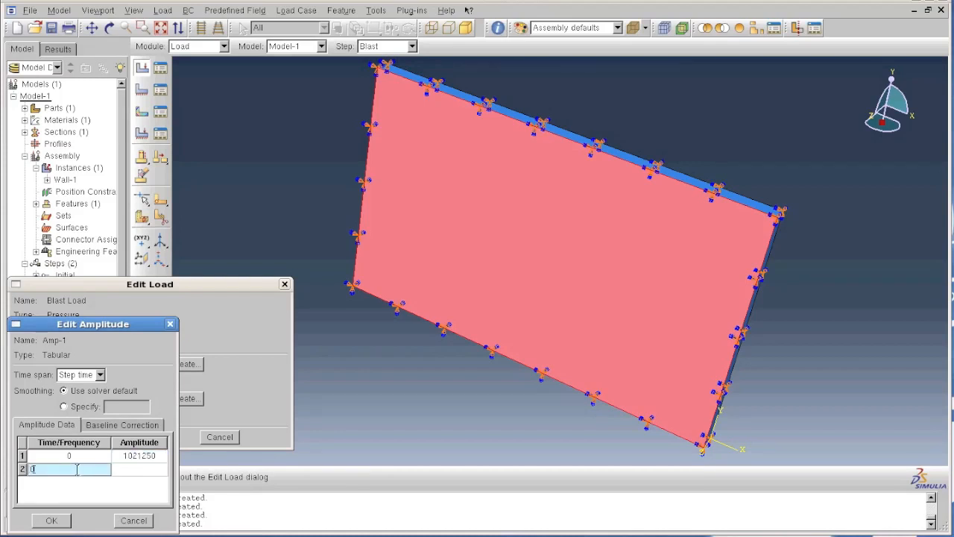
pyautogui.click(132, 470)
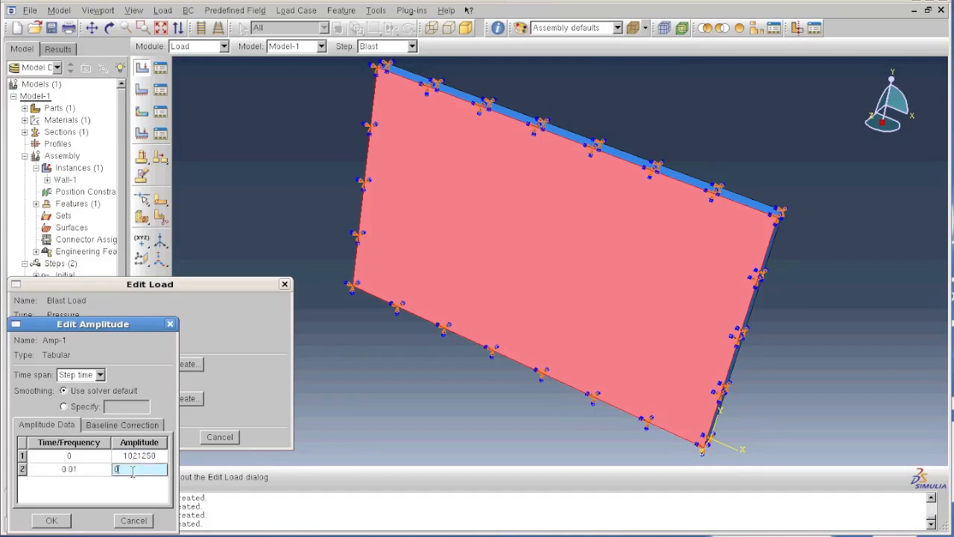
pyautogui.click(50, 520)
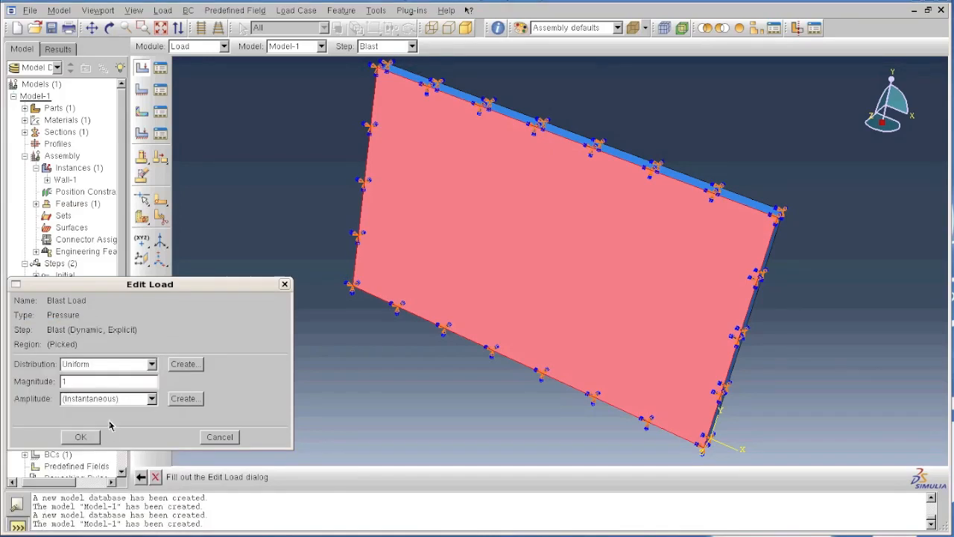
# Give Blast Load a uniform magnitude of 1, assign it the Amp-1 amplitude, and accept the load.
pyautogui.click(122, 399)
pyautogui.click(91, 426)
pyautogui.click(82, 437)
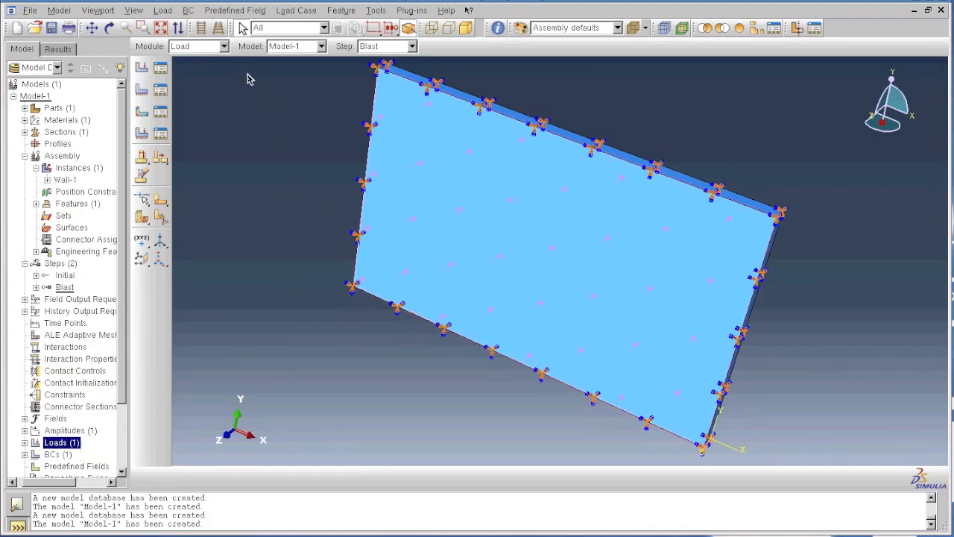
# Switch to the Mesh module and set the wall's element type to the Explicit library, 3D Stress family.
pyautogui.click(227, 47)
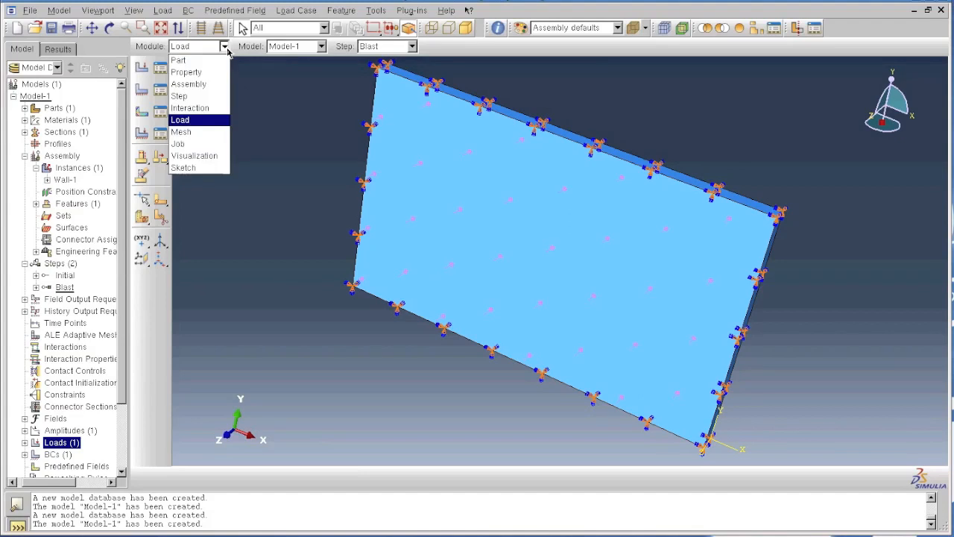
pyautogui.click(185, 132)
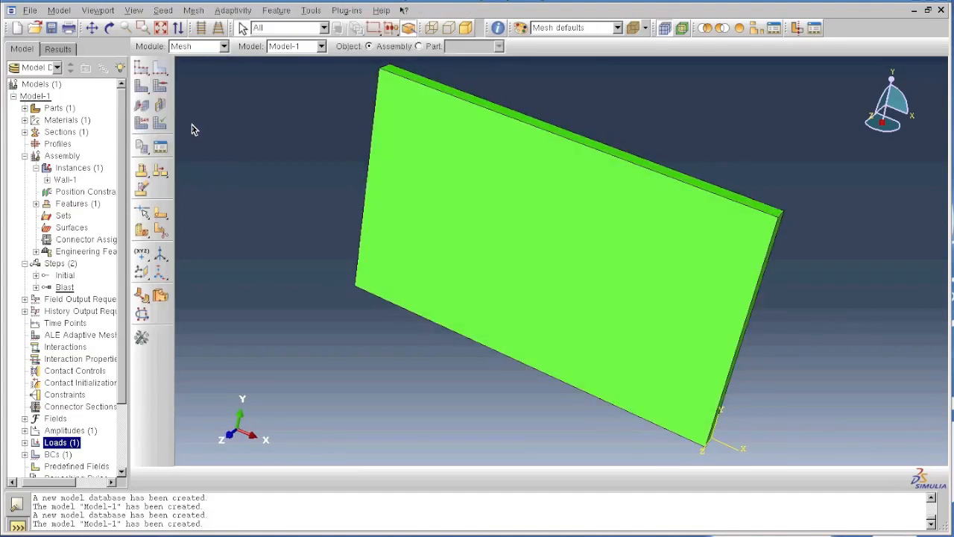
pyautogui.click(193, 11)
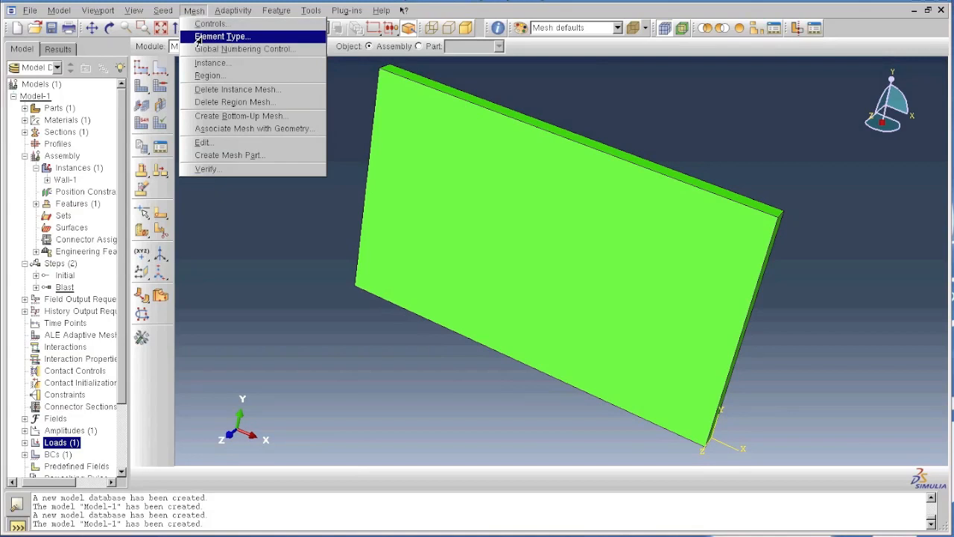
pyautogui.click(222, 37)
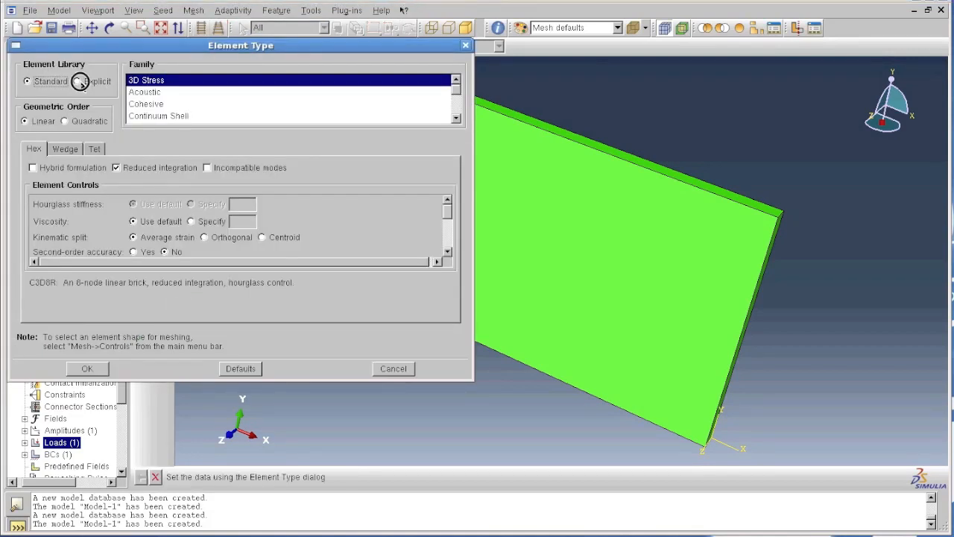
pyautogui.click(77, 82)
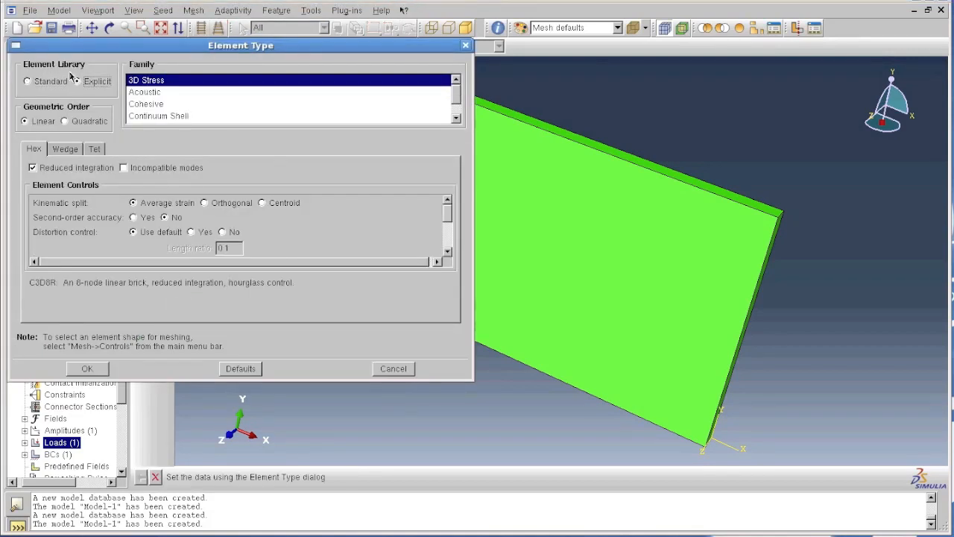
pyautogui.click(94, 370)
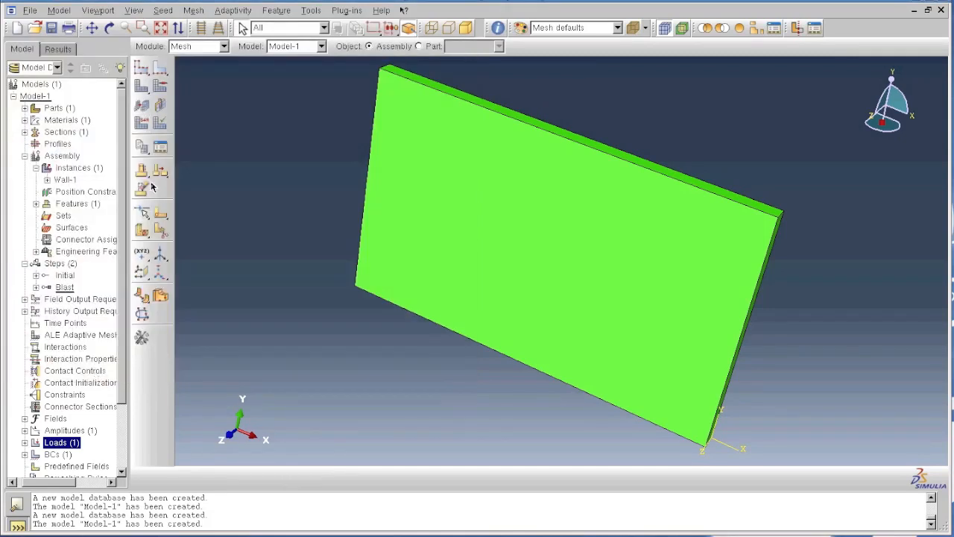
# Seed the wall instance with an approximate global size of 0.04.
pyautogui.click(164, 11)
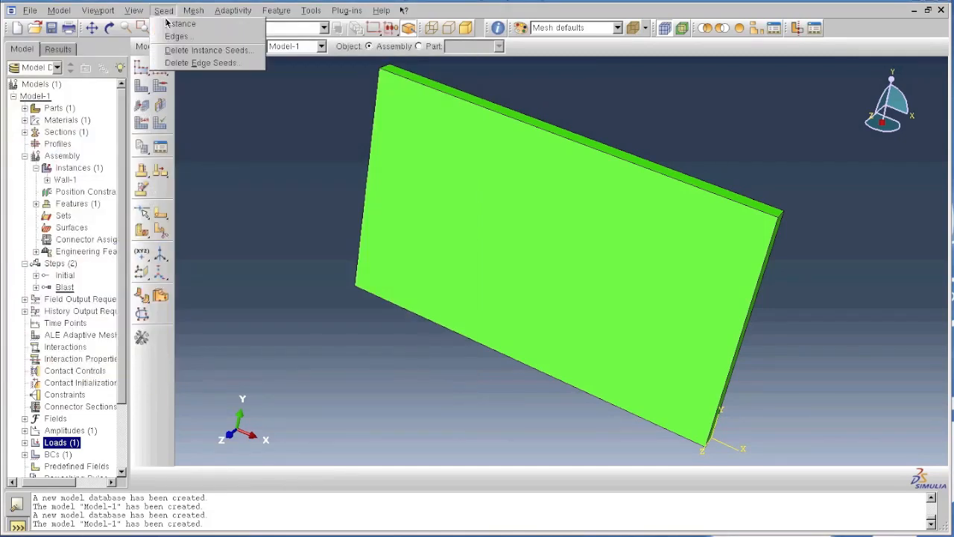
pyautogui.click(168, 23)
pyautogui.write('0.04')
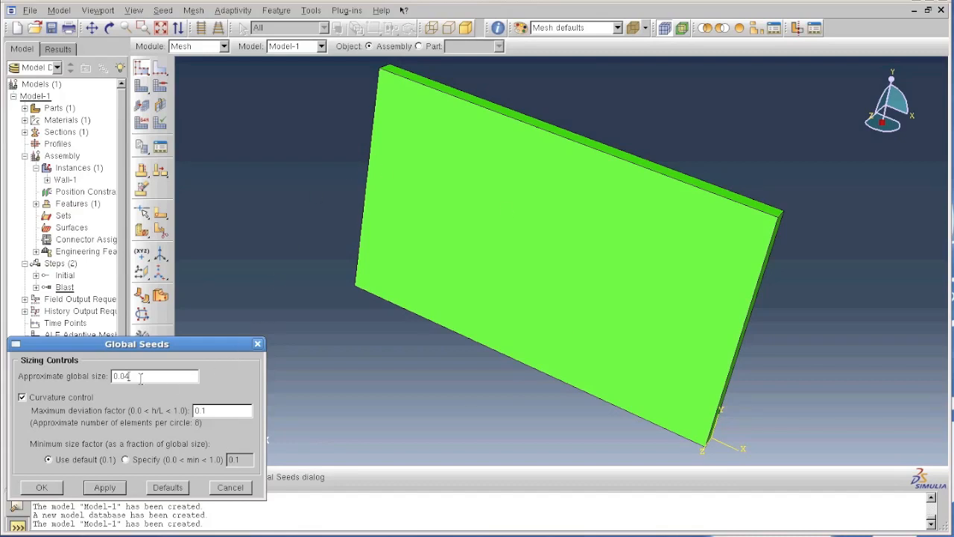
pyautogui.click(45, 488)
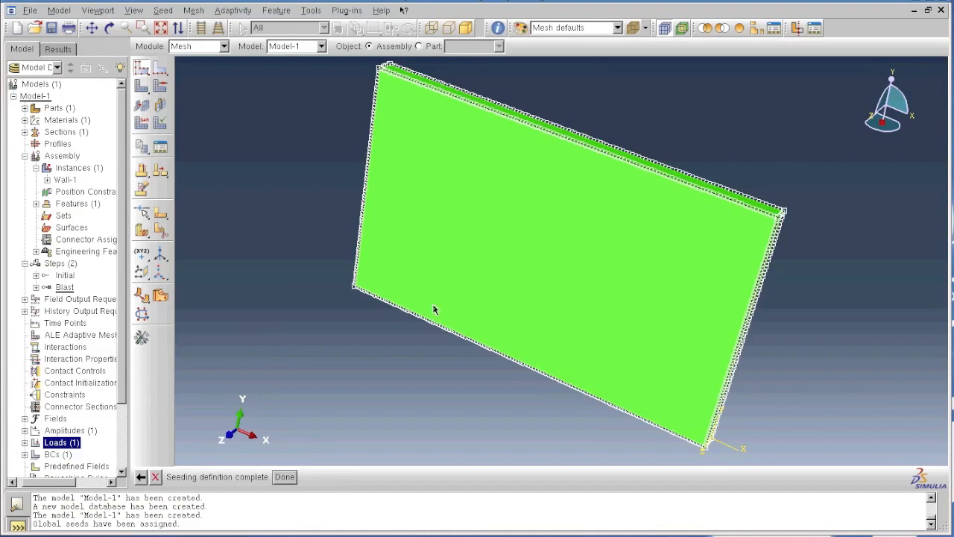
pyautogui.click(288, 479)
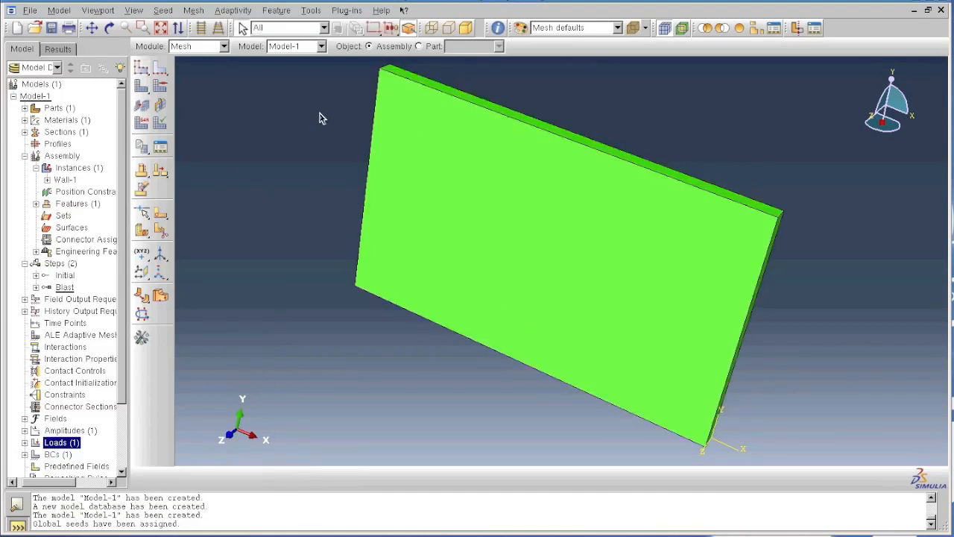
# Mesh the wall part instance.
pyautogui.click(193, 10)
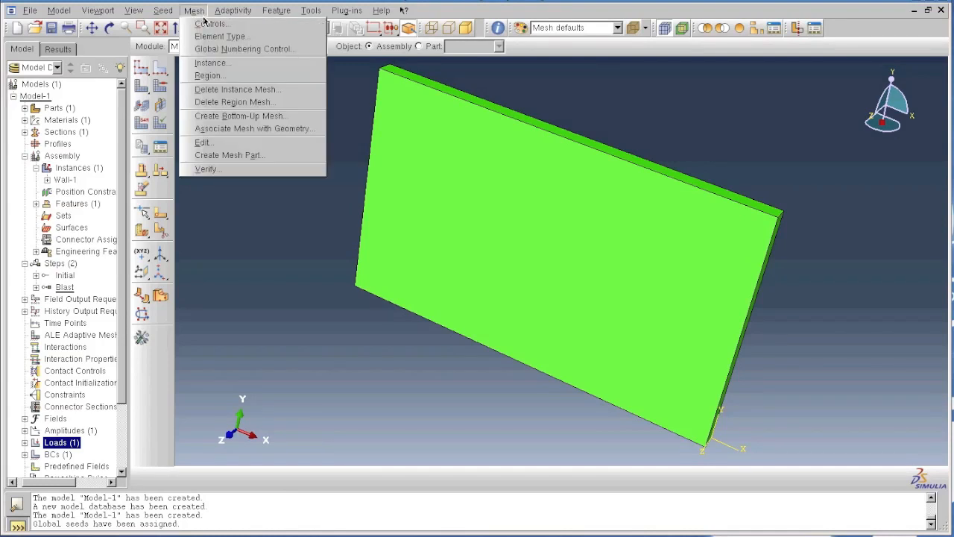
pyautogui.click(210, 62)
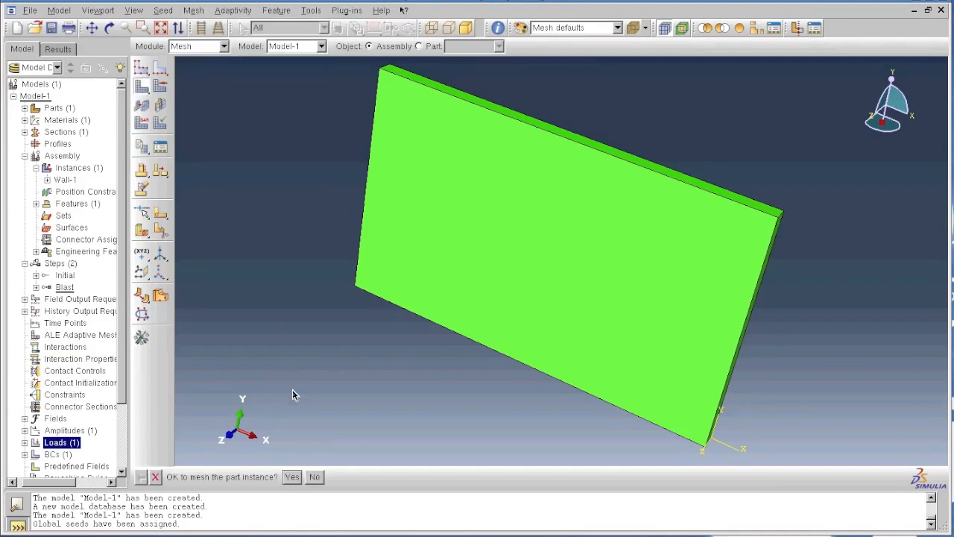
pyautogui.click(291, 477)
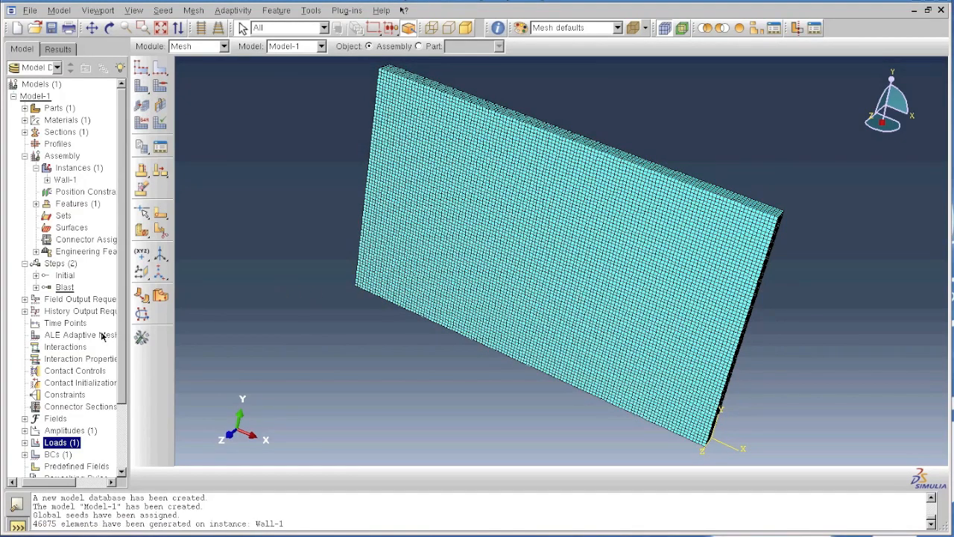
# Create a full analysis job named Job-1 for Model-1 with the default job settings.
pyautogui.moveTo(120, 328); pyautogui.dragTo(119, 340)
pyautogui.scroll(-3, 121, 386)
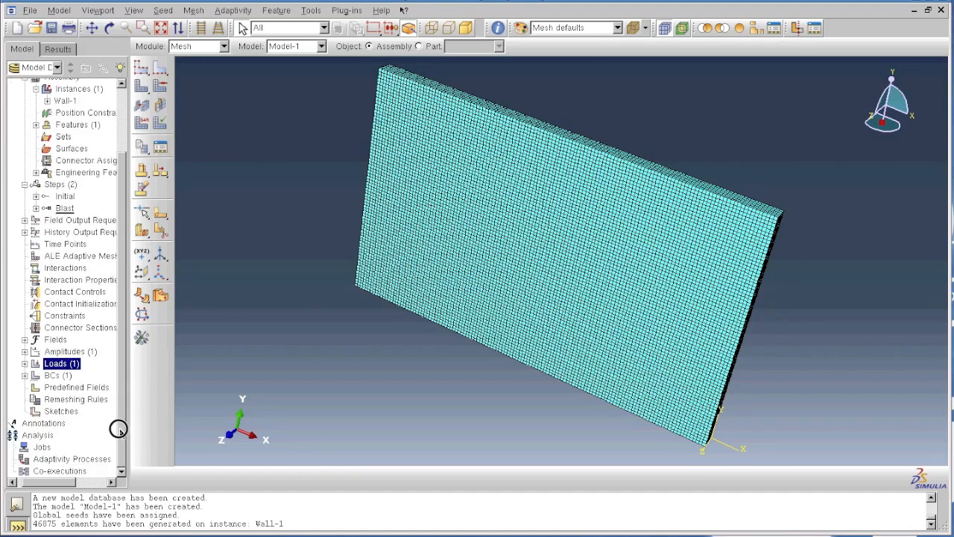
pyautogui.doubleClick(41, 447)
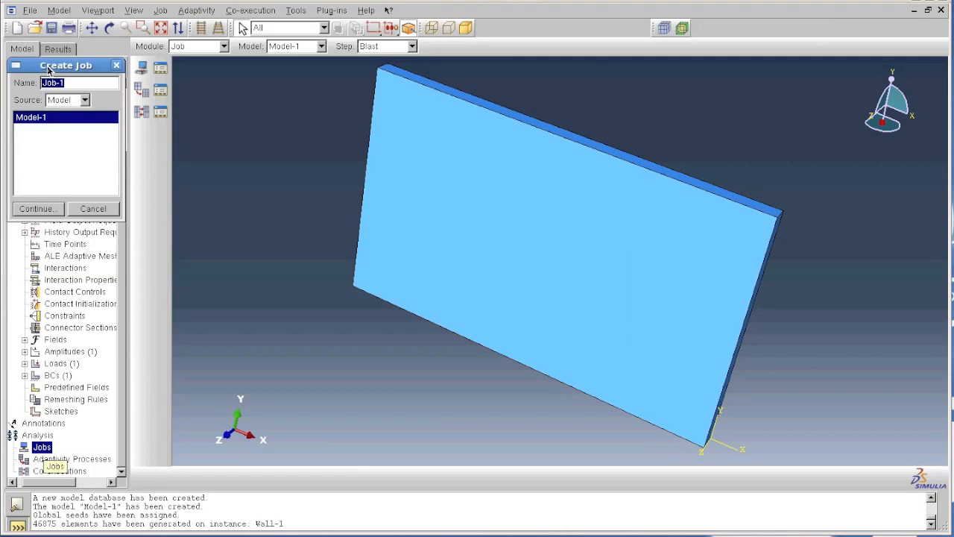
pyautogui.click(36, 210)
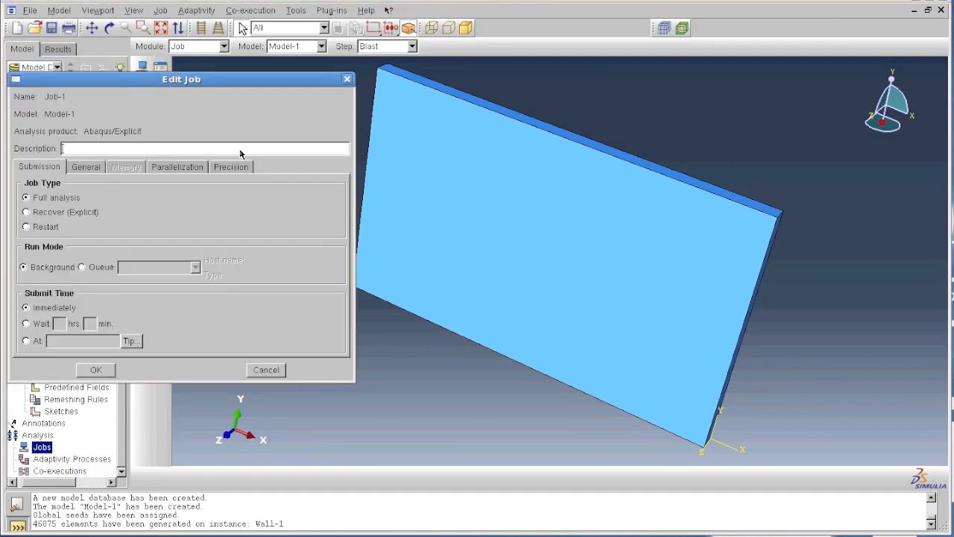
pyautogui.click(97, 371)
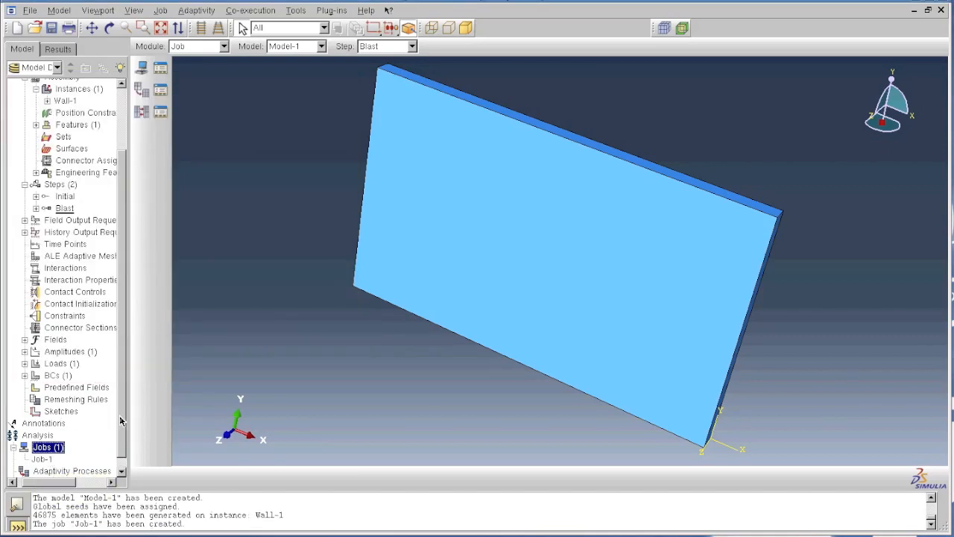
# Submit Job-1 for analysis and allow its existing job files to be overwritten.
pyautogui.scroll(-1, 120, 432)
pyautogui.click(42, 447)
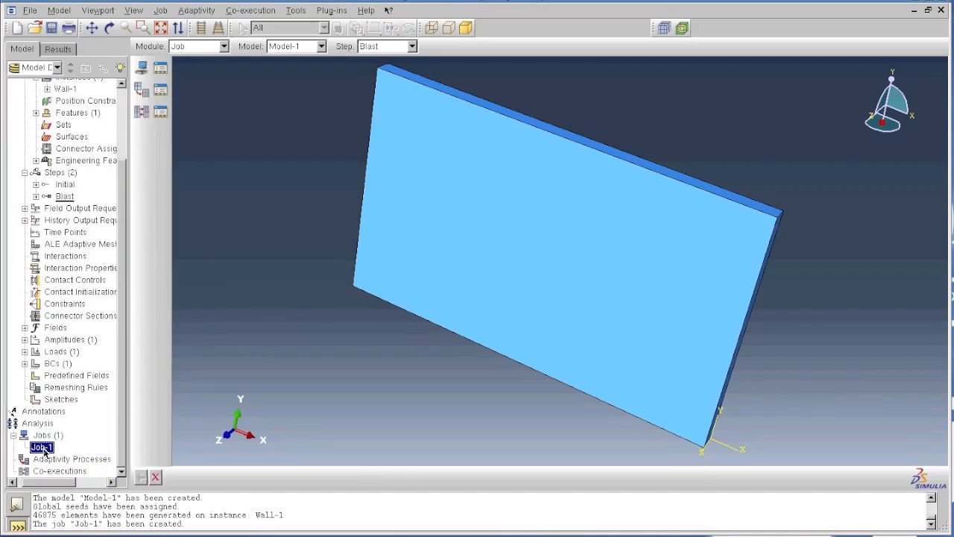
pyautogui.rightClick(42, 448)
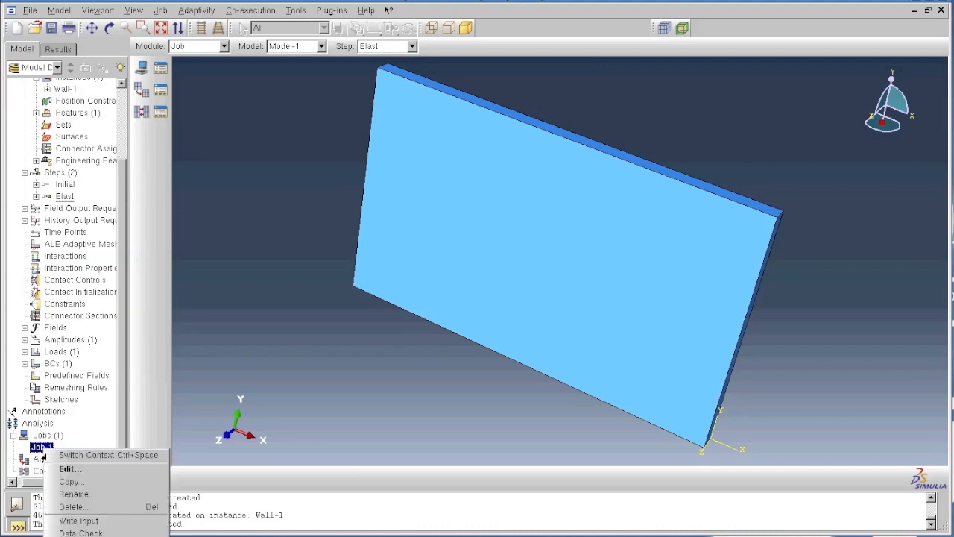
pyautogui.click(73, 535)
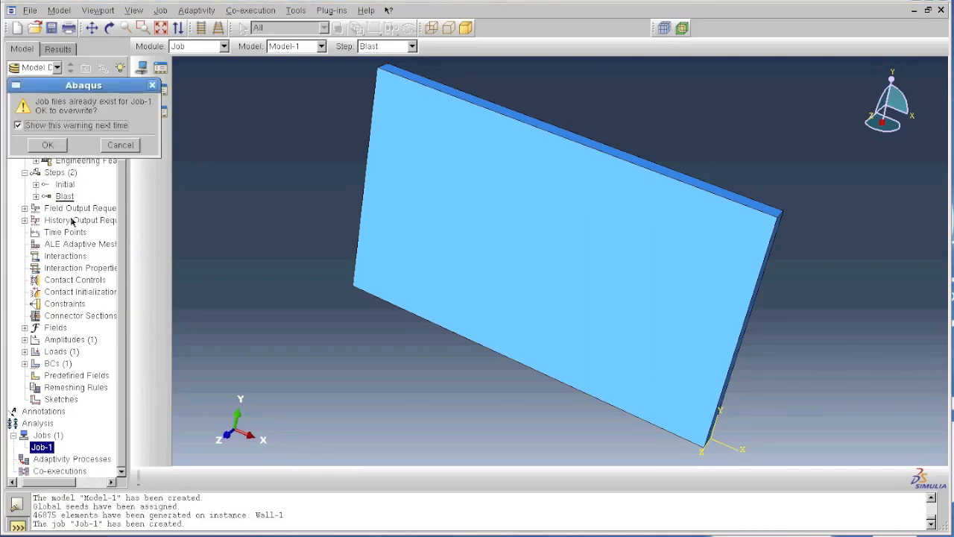
pyautogui.click(47, 146)
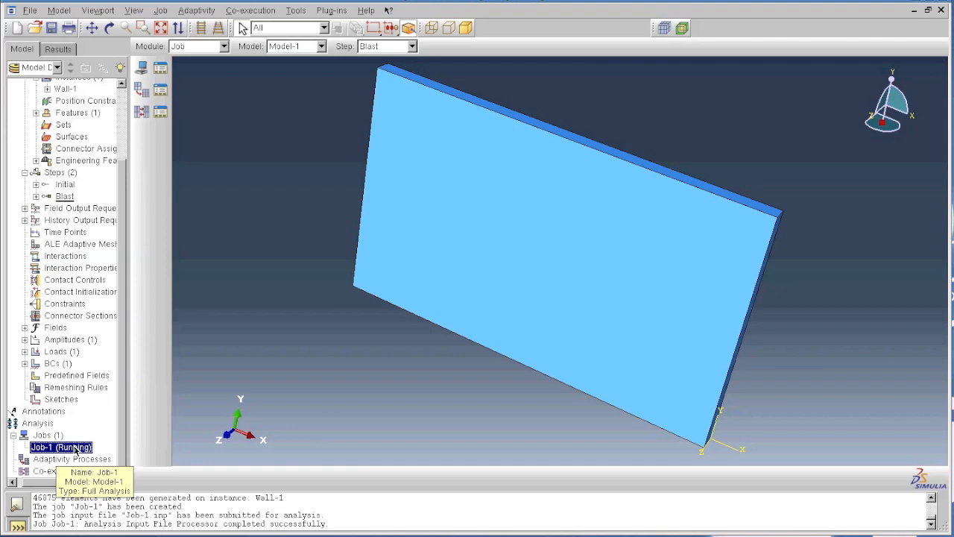
pyautogui.rightClick(75, 449)
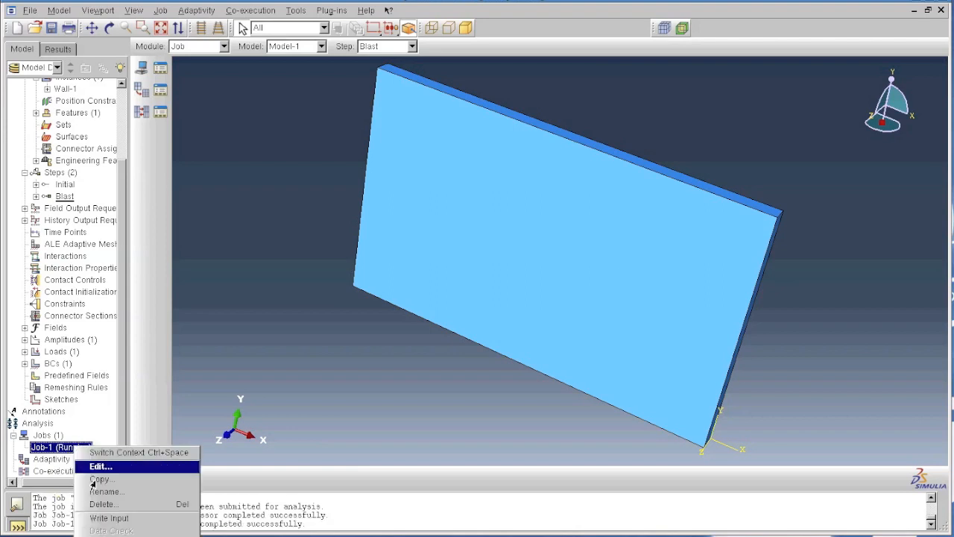
pyautogui.click(126, 417)
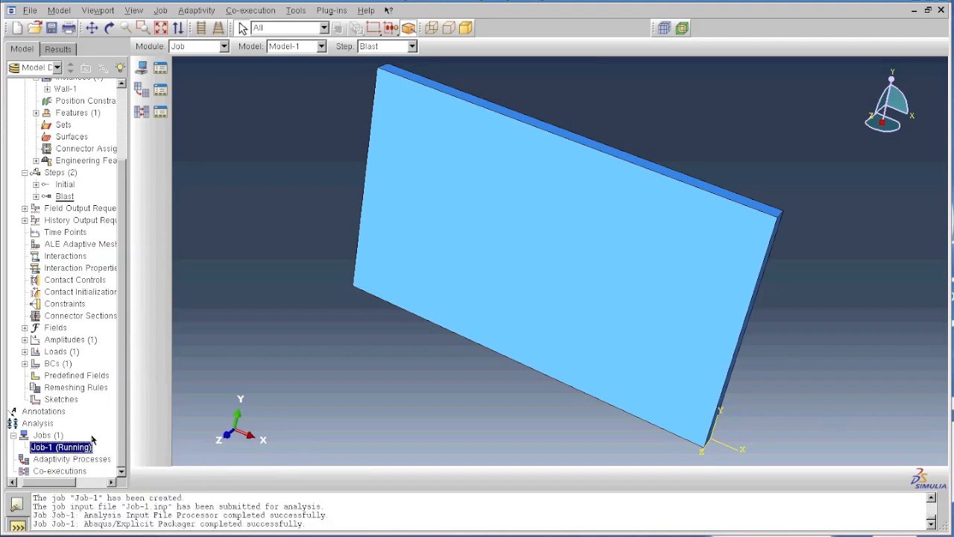